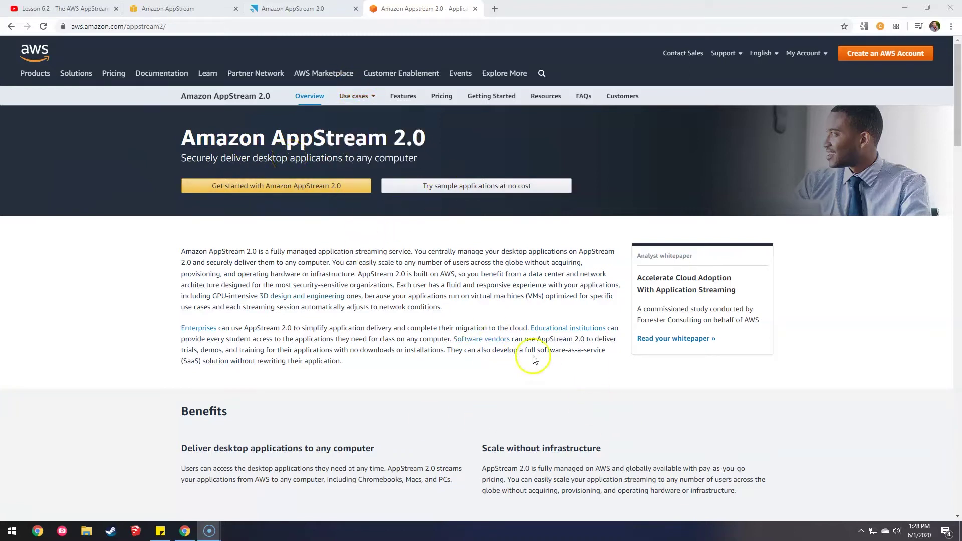
Step: Switch to the browser tab with the AppStream console listing the Unity_Suter_Image builder
click(281, 8)
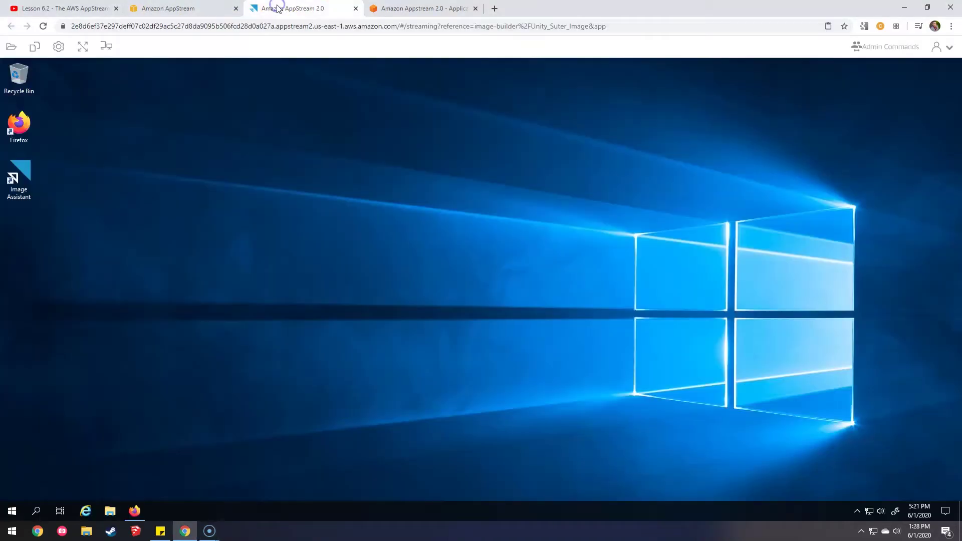
Step: Review the Stacks and Fleets lists in the AppStream 2.0 console
click(213, 9)
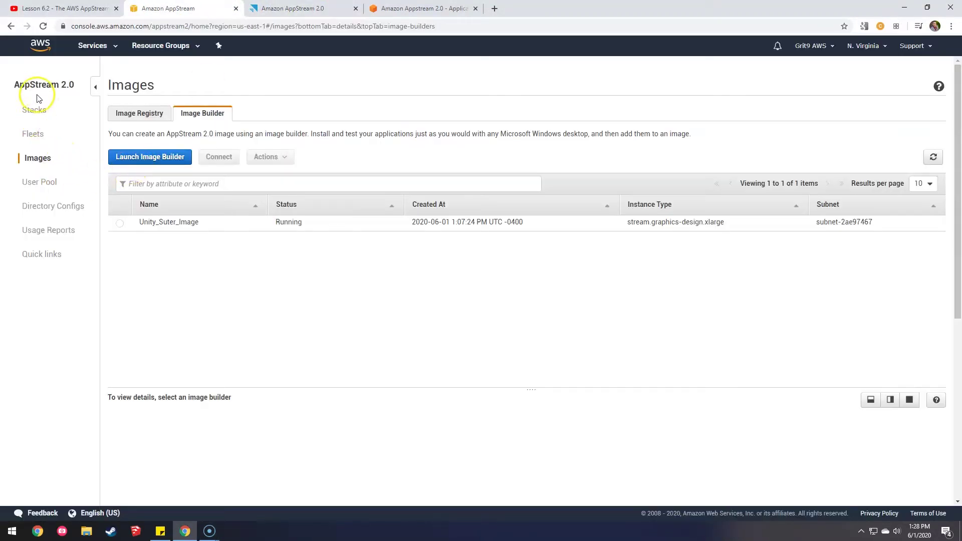
click(33, 111)
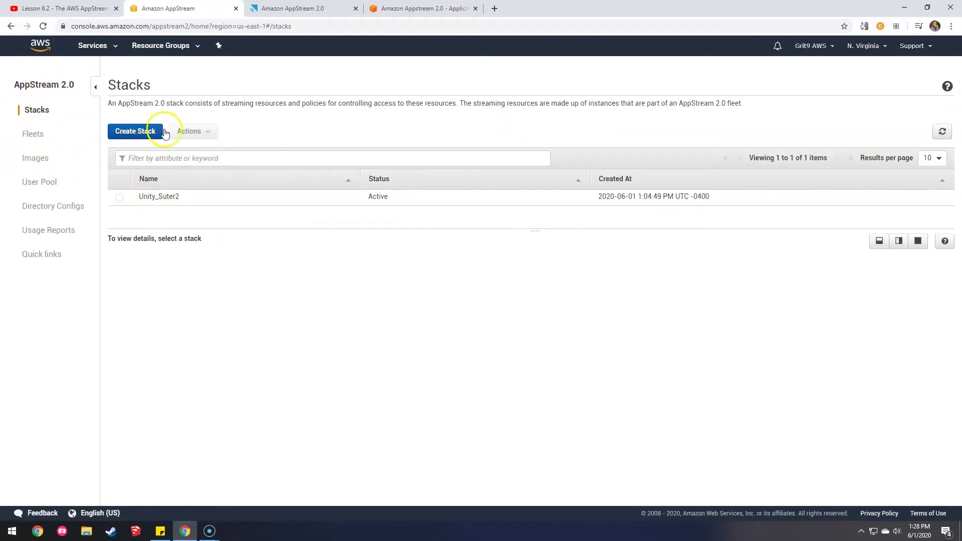
click(55, 9)
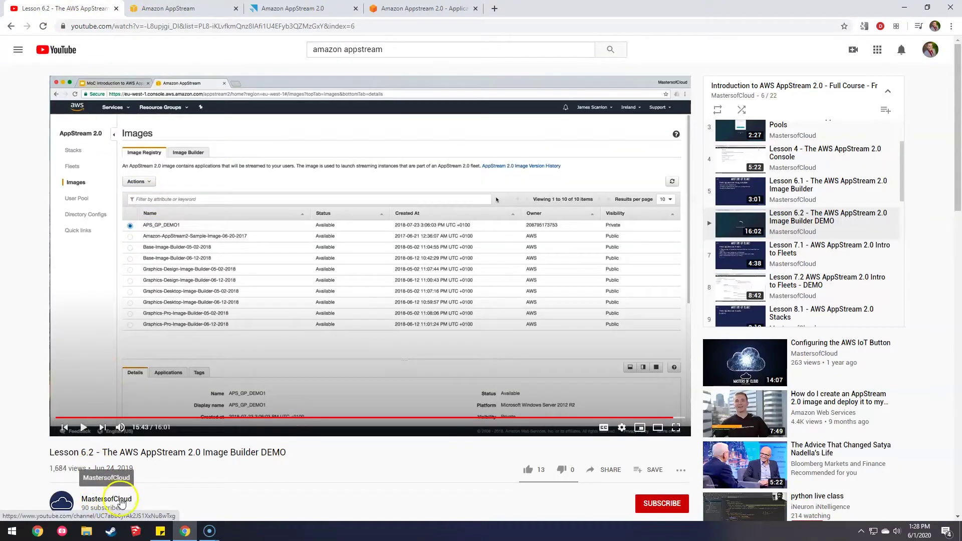
click(170, 12)
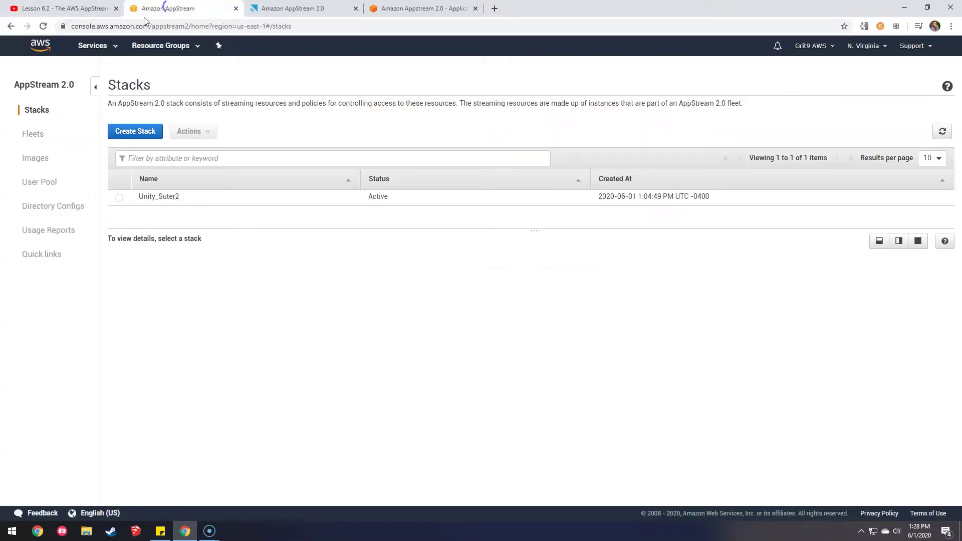
click(33, 134)
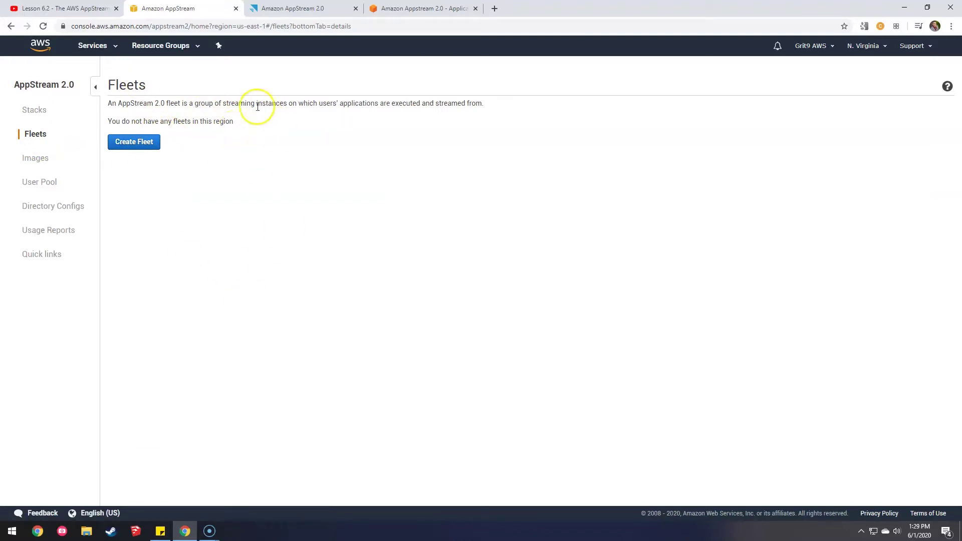
Step: Show the image builders and select Unity_Suter_Image to view its details
click(33, 163)
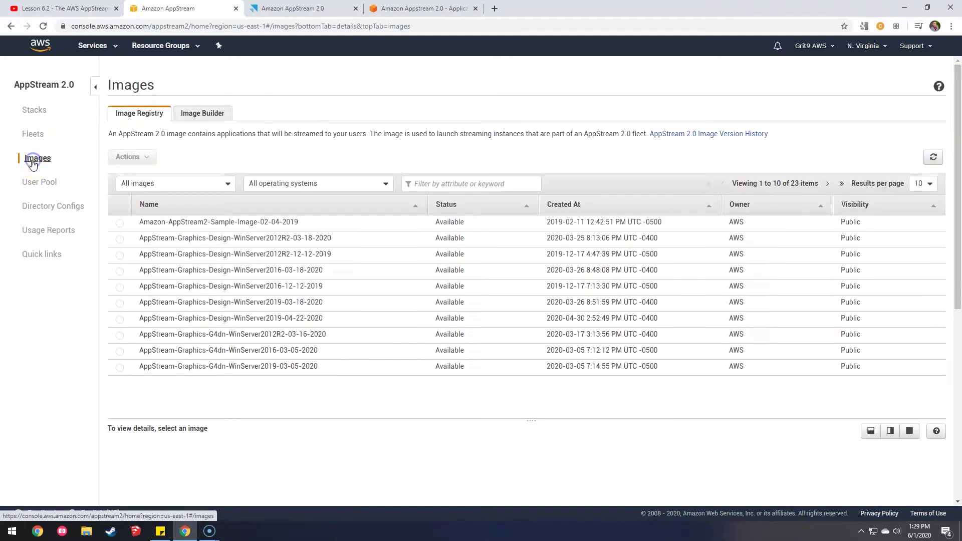
click(192, 114)
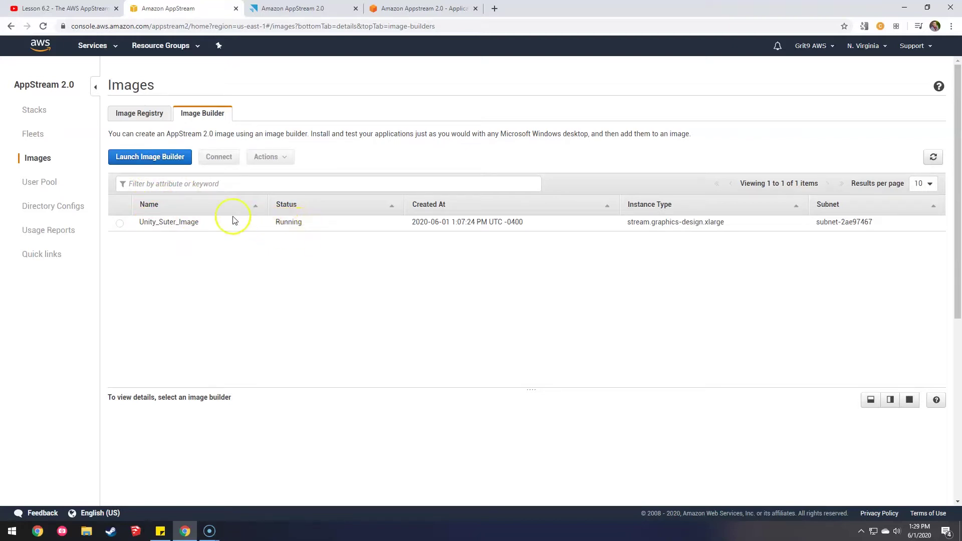
click(120, 225)
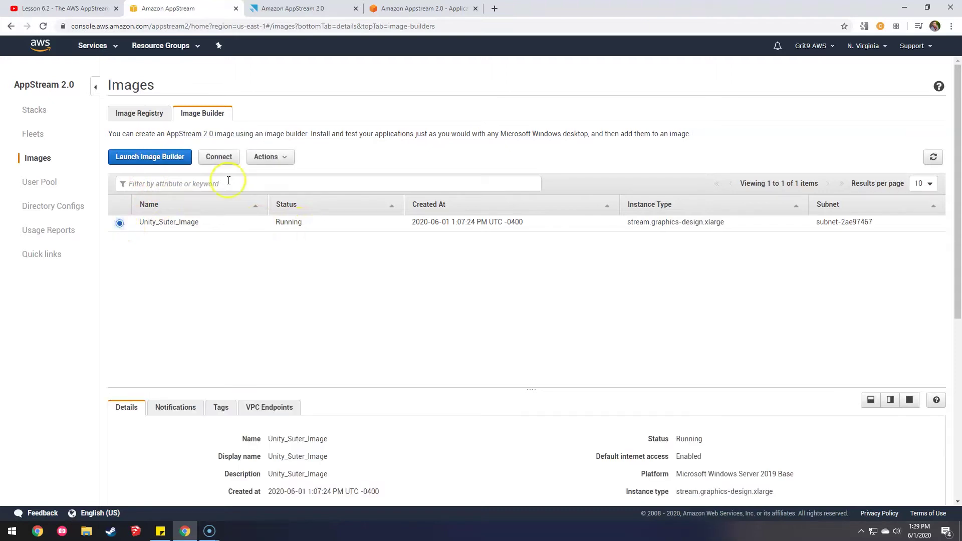
Step: Back on the streamed desktop, browse the Unity plans and pricing page in Firefox
click(308, 9)
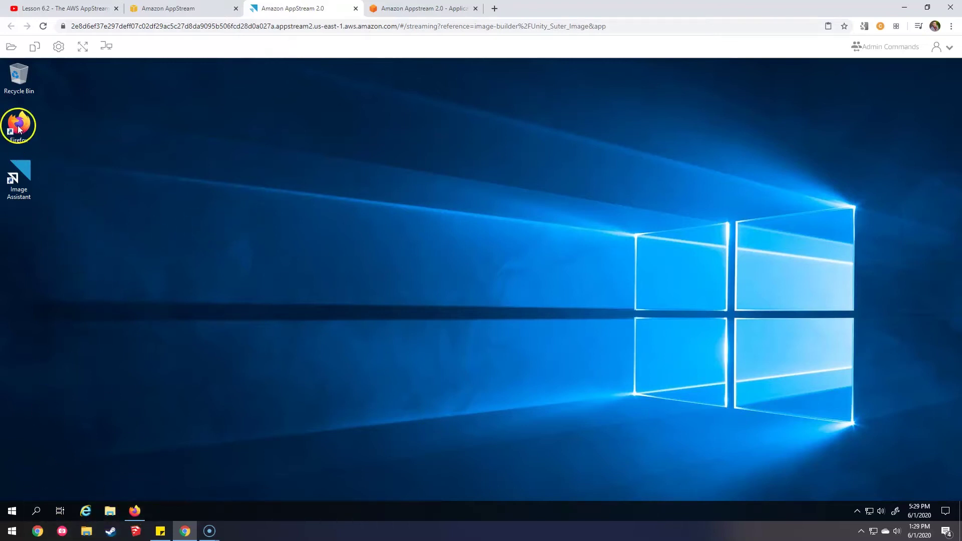
click(135, 511)
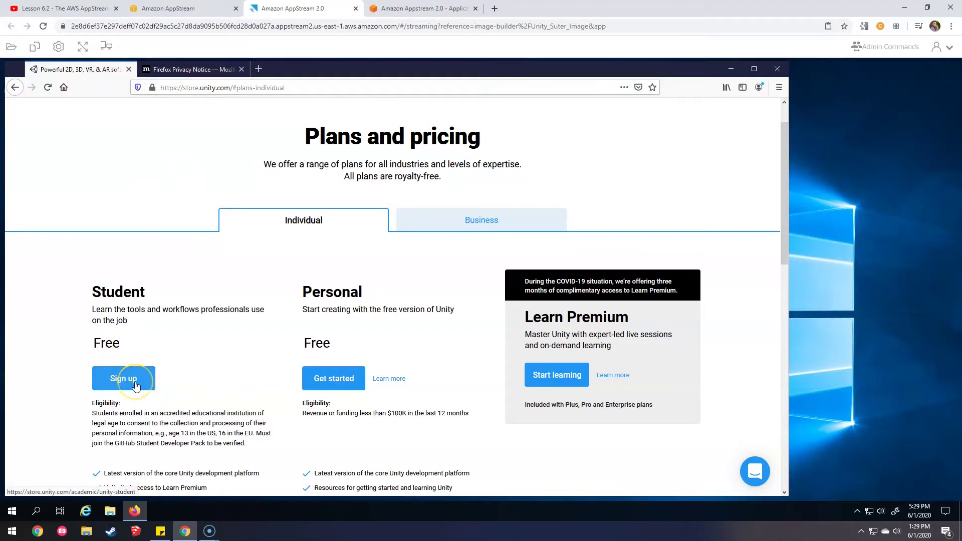
scroll(135, 385, down, 3)
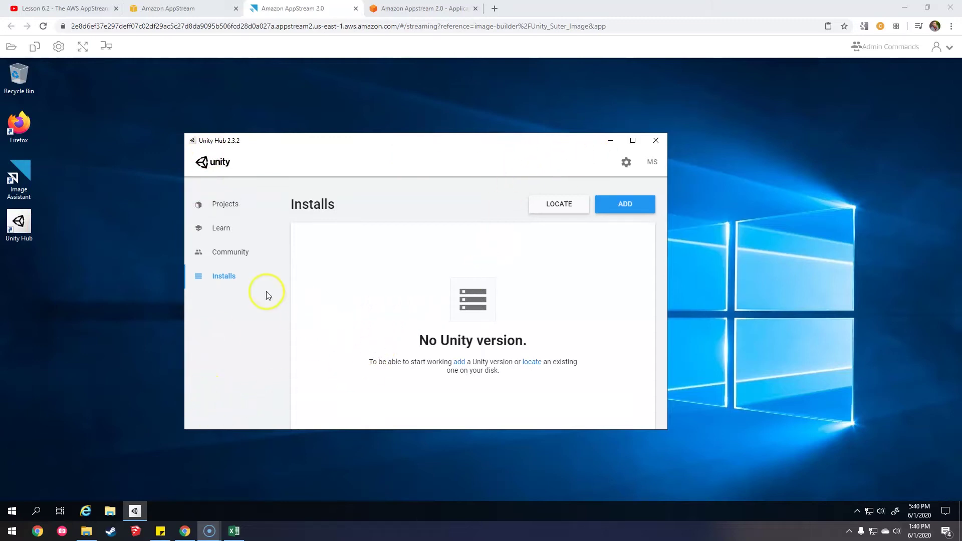
Step: Install Unity 2019.3.15f1 with the Microsoft Visual Studio Community 2019 module
click(616, 204)
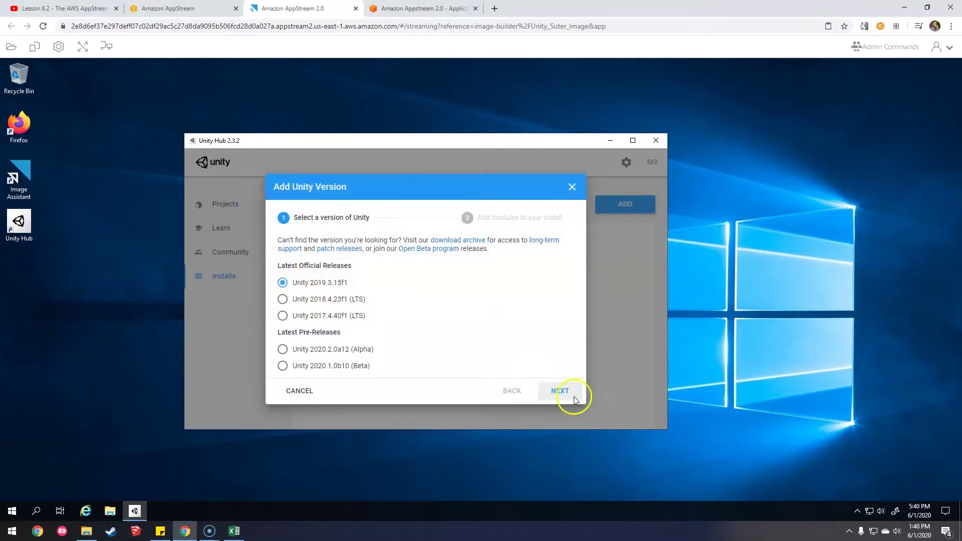
click(560, 392)
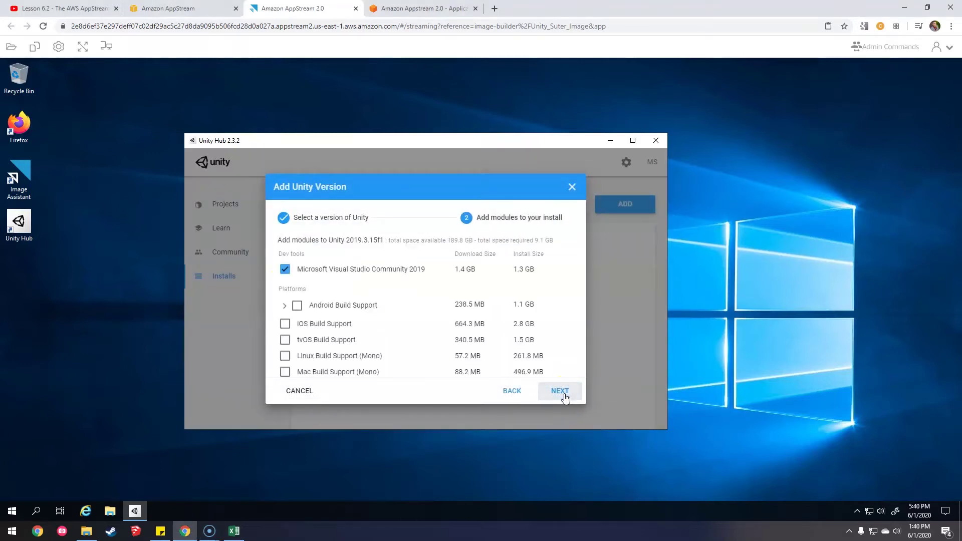
click(563, 393)
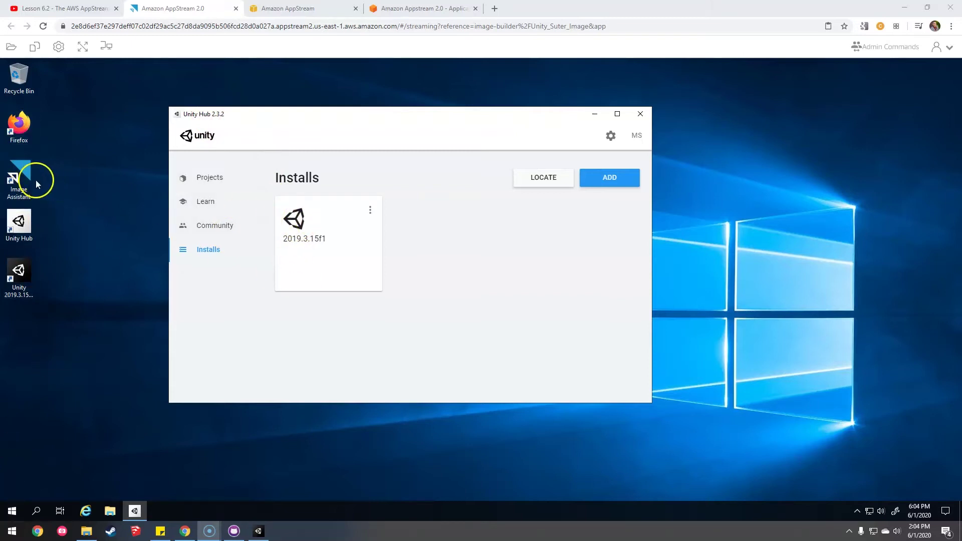
Step: Start adding an app in Image Assistant and copy the Unity Hub shortcut's target path
click(20, 177)
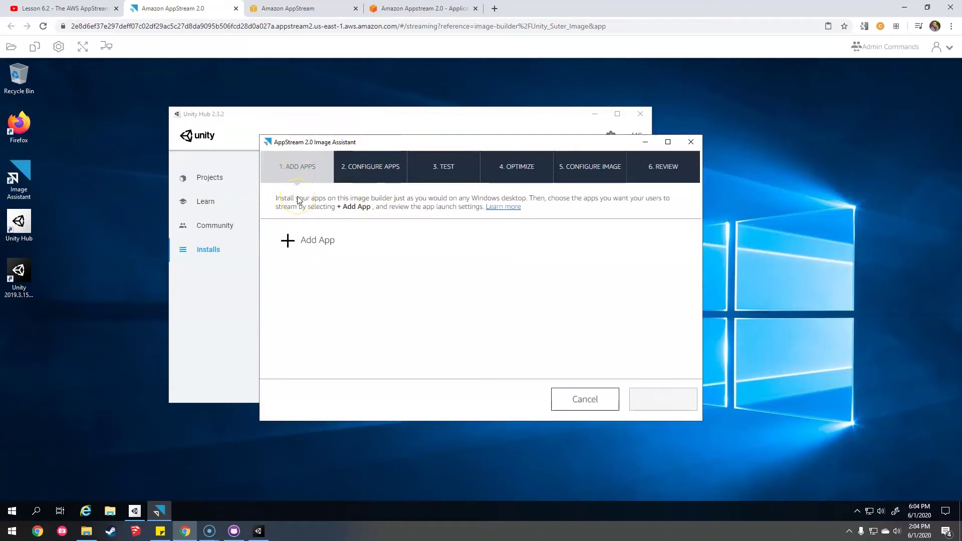
click(308, 238)
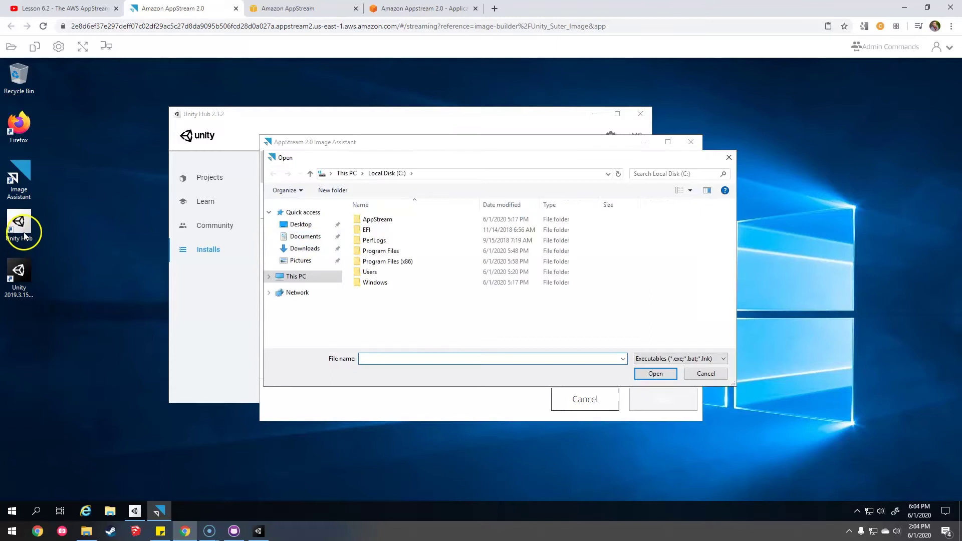
click(24, 224)
right_click(24, 223)
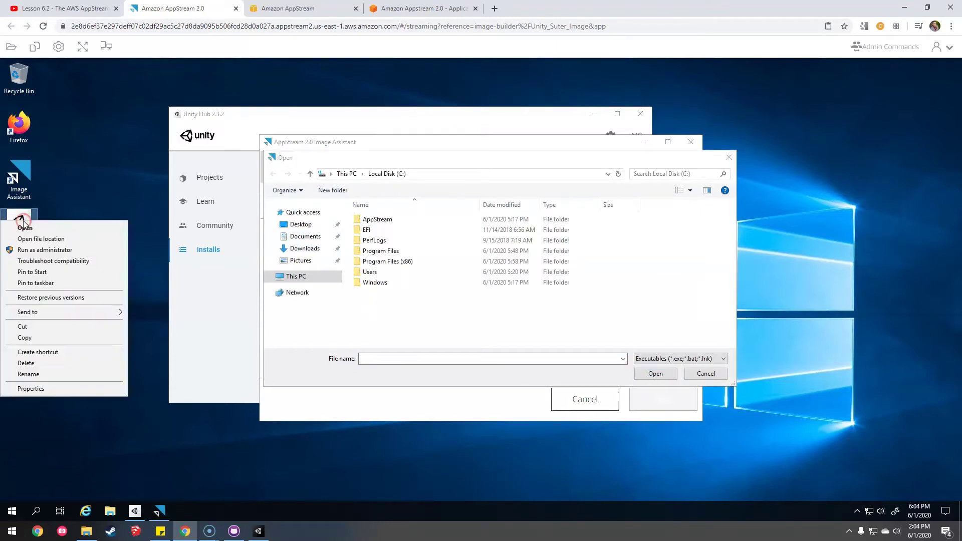
click(23, 388)
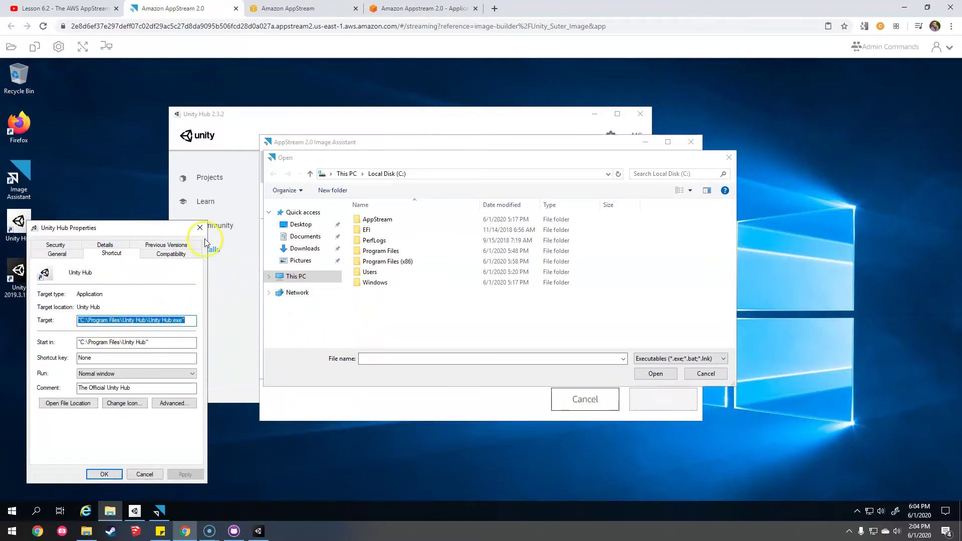
click(200, 228)
Step: Open C:\Program Files\Unity Hub\Unity Hub.exe as the app, with the quotes removed
click(377, 359)
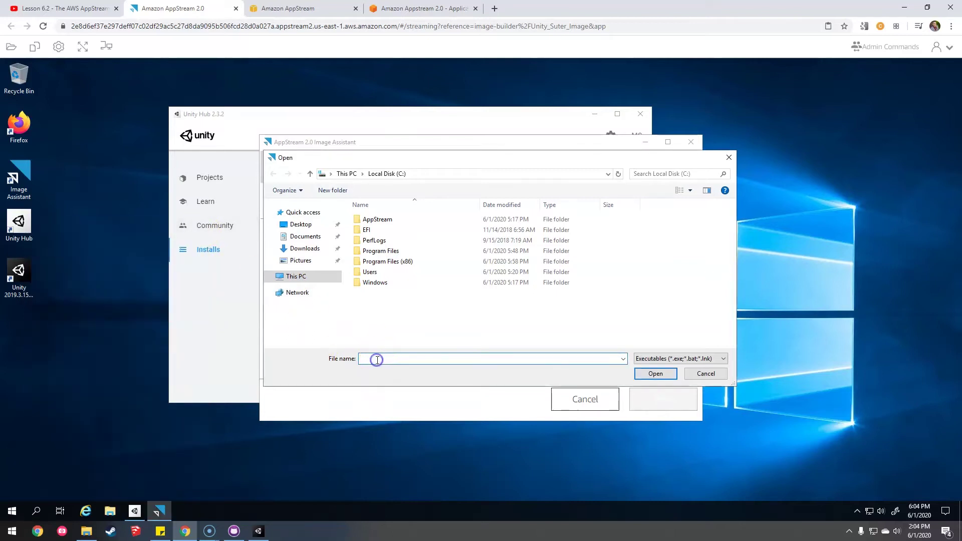
text("C:\Program Files\Unity Hub\Unity Hub.exe")
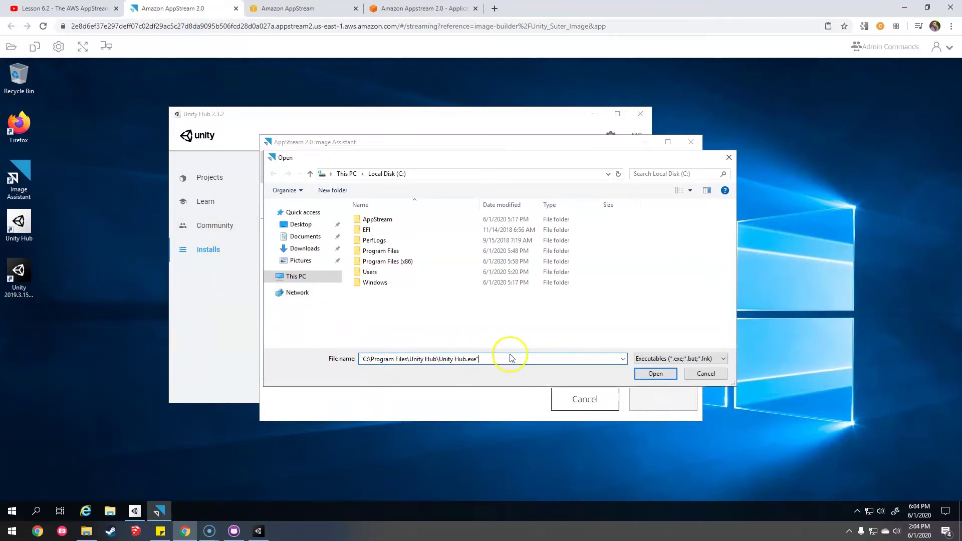
key(BackSpace)
key(BackSpace)
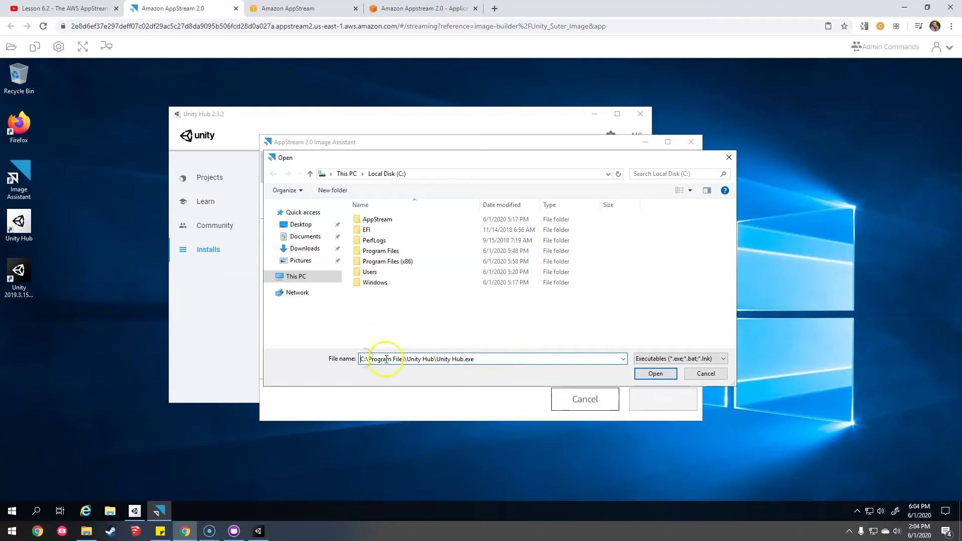
click(650, 375)
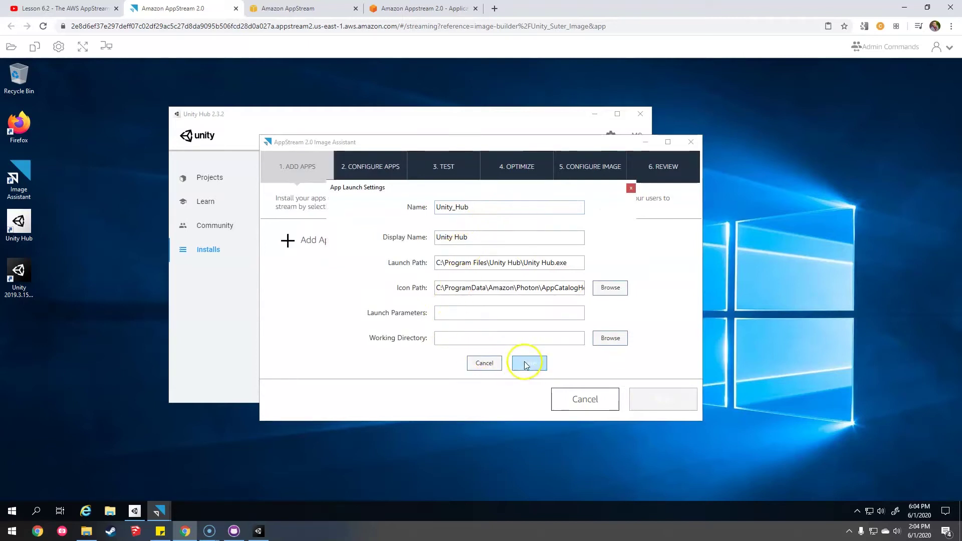
Step: Start another app and copy the Unity 2019.3.15f1 shortcut's target path
click(320, 242)
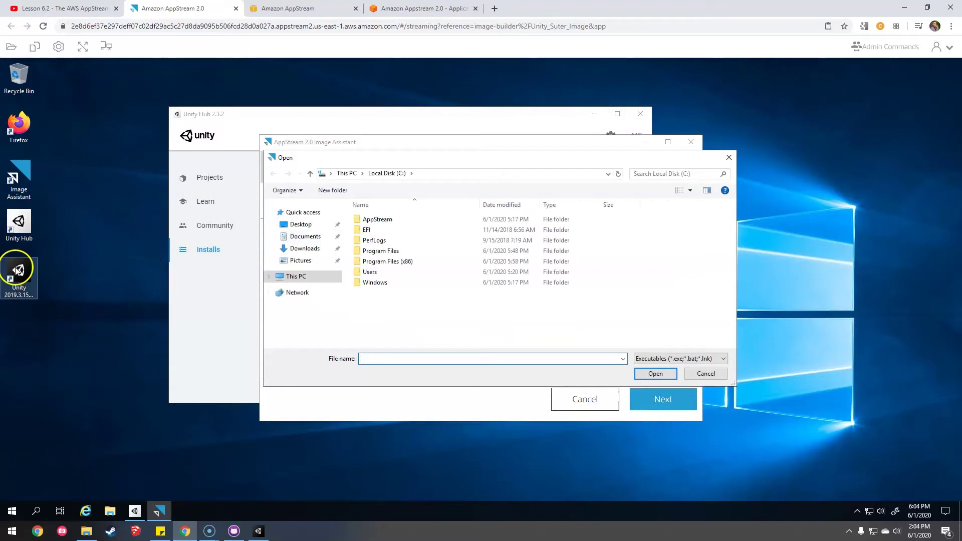
right_click(18, 271)
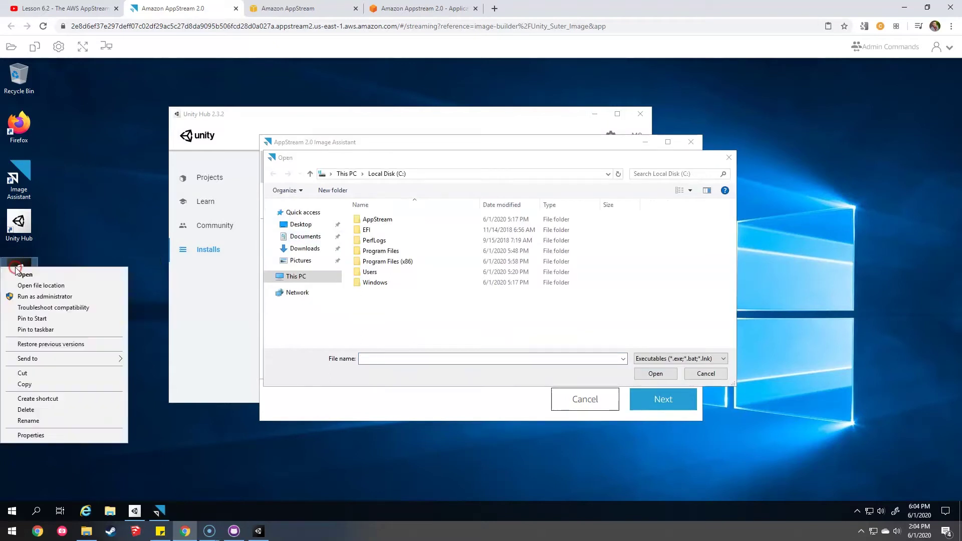
click(25, 435)
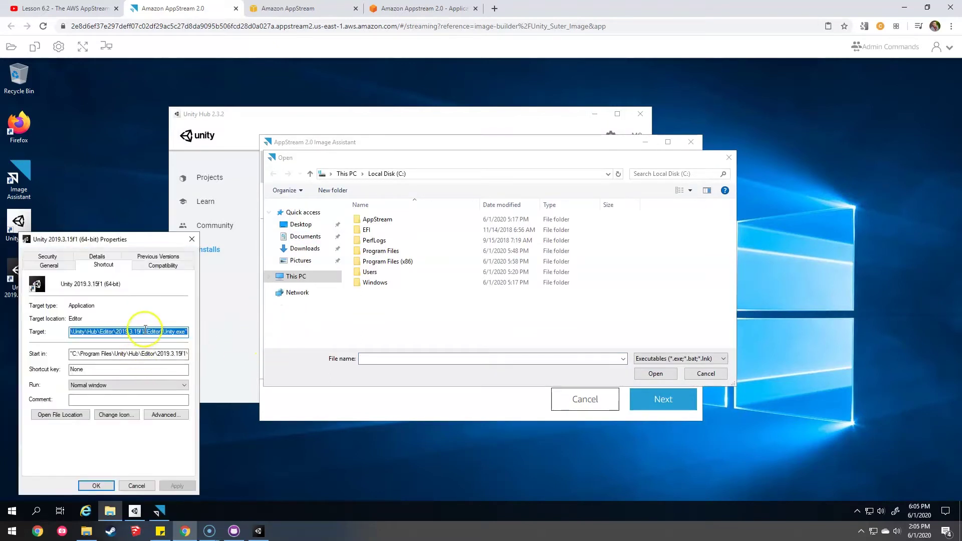
click(192, 239)
Step: Open the Unity.exe editor path without quotes and save it as 'Unity 2019'
text("C:\Program Files\Unity\Hub\Editor\2019.3.15f1\Editor\Unity.exe")
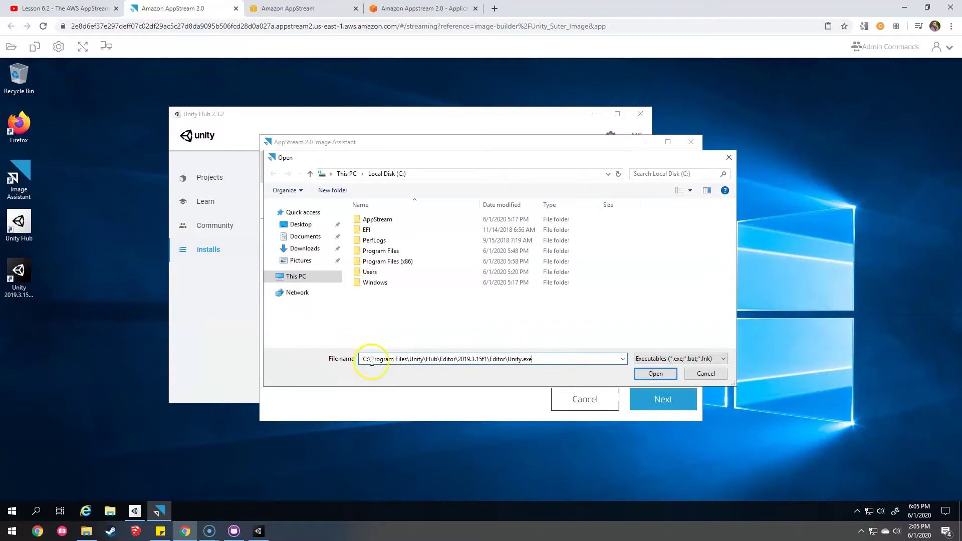
click(364, 359)
key(BackSpace)
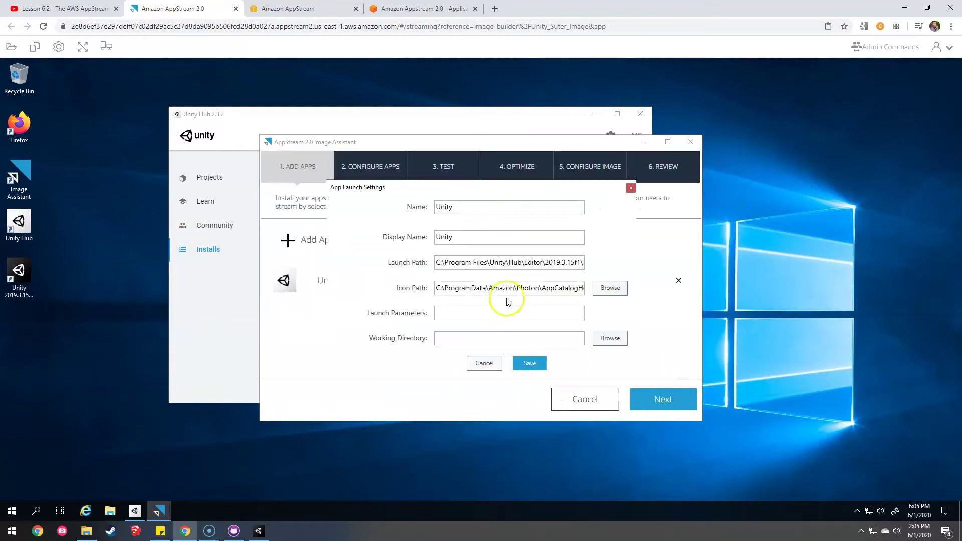
click(458, 237)
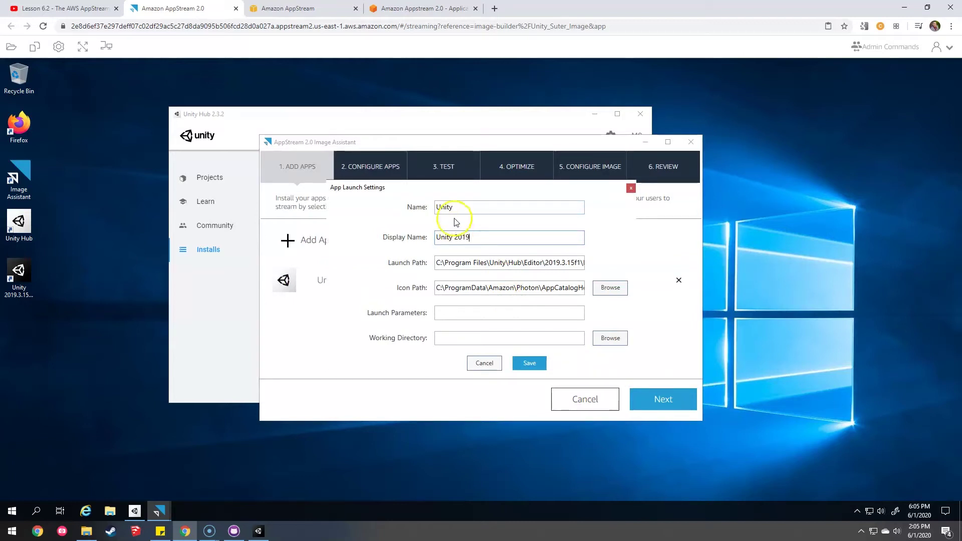
click(528, 364)
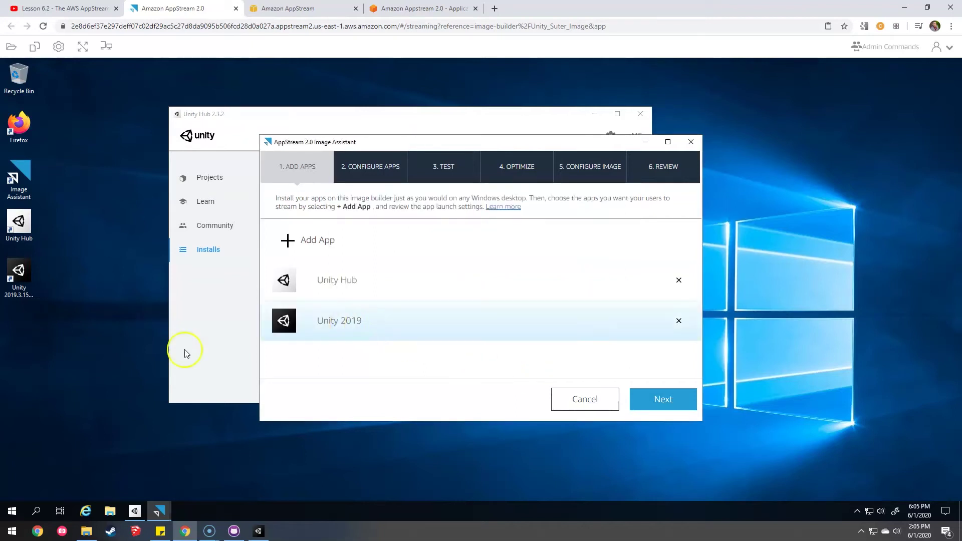
Step: Copy the devenv.exe target path from the Visual Studio 2019 shortcut's properties
key(super)
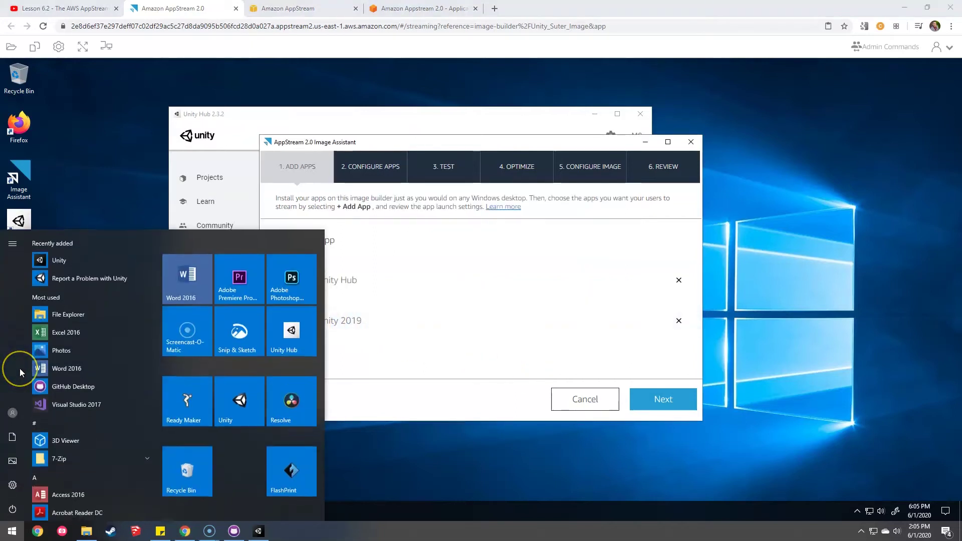
text(visual)
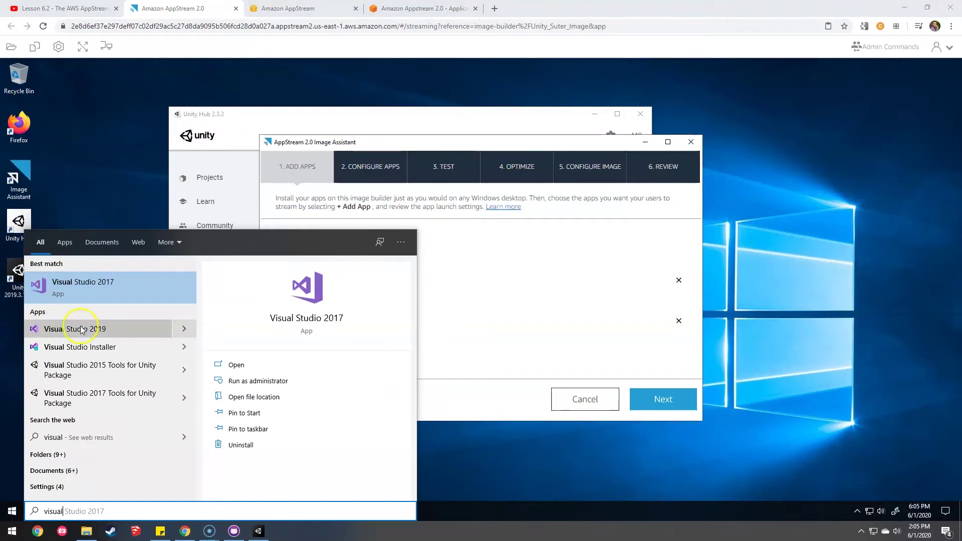
right_click(81, 330)
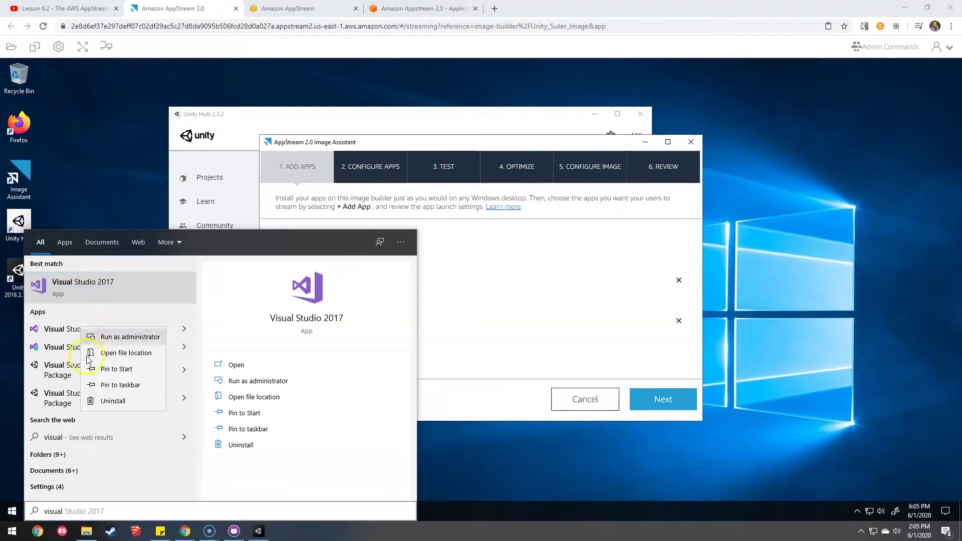
click(136, 353)
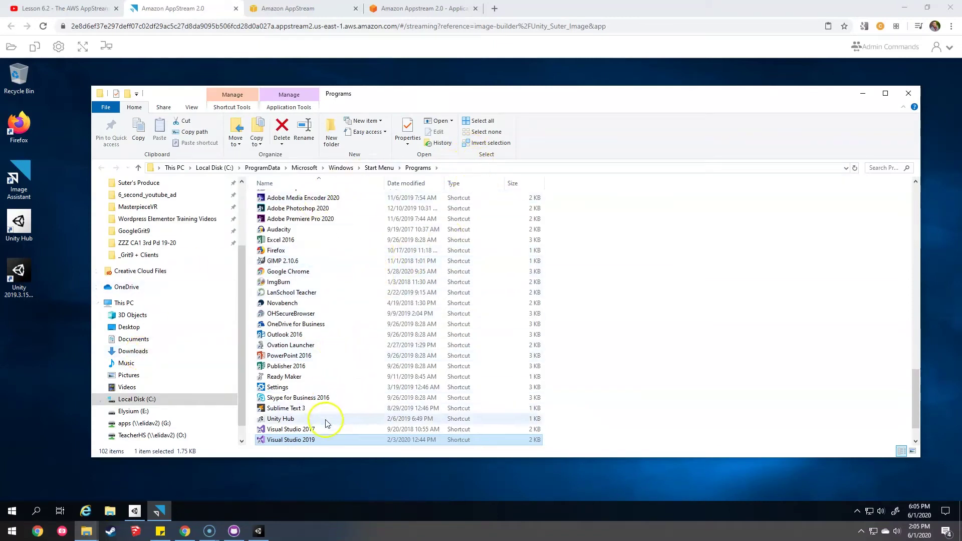
right_click(311, 441)
click(341, 427)
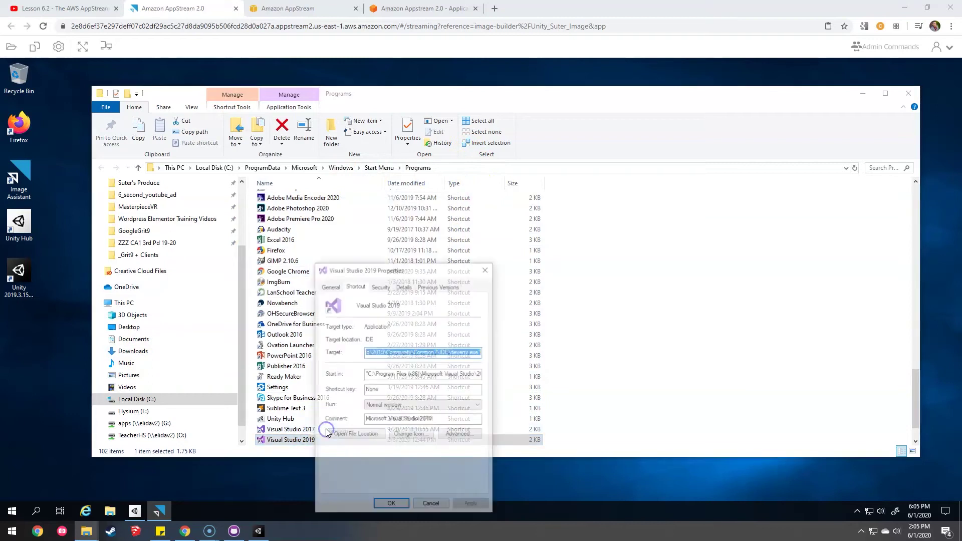
right_click(422, 353)
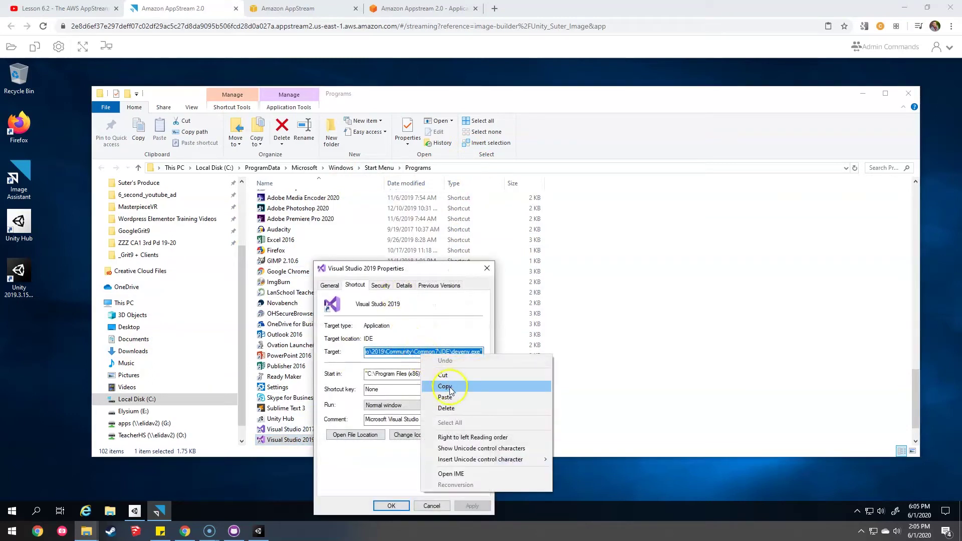
click(432, 384)
click(433, 505)
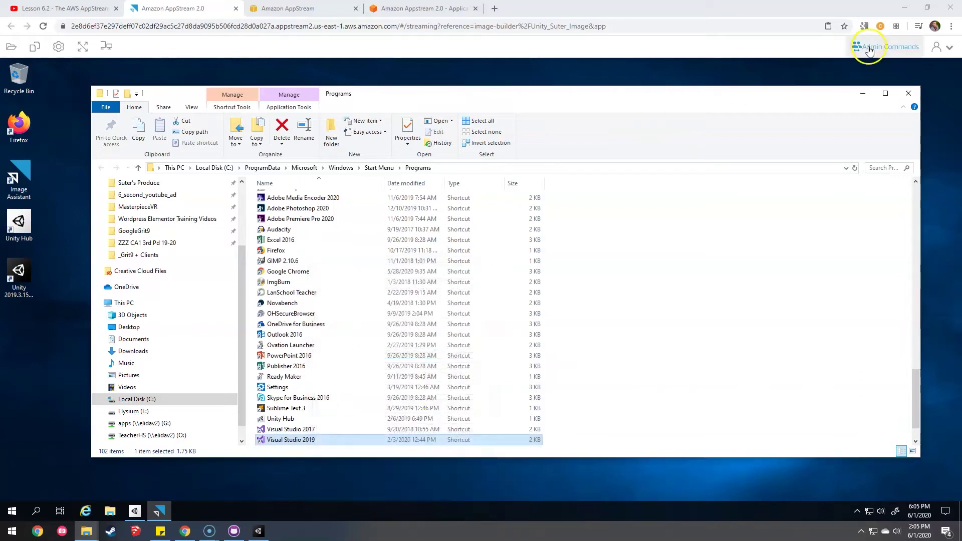
Step: Add devenv.exe as a new app, stripping the quotes from the pasted path
click(855, 94)
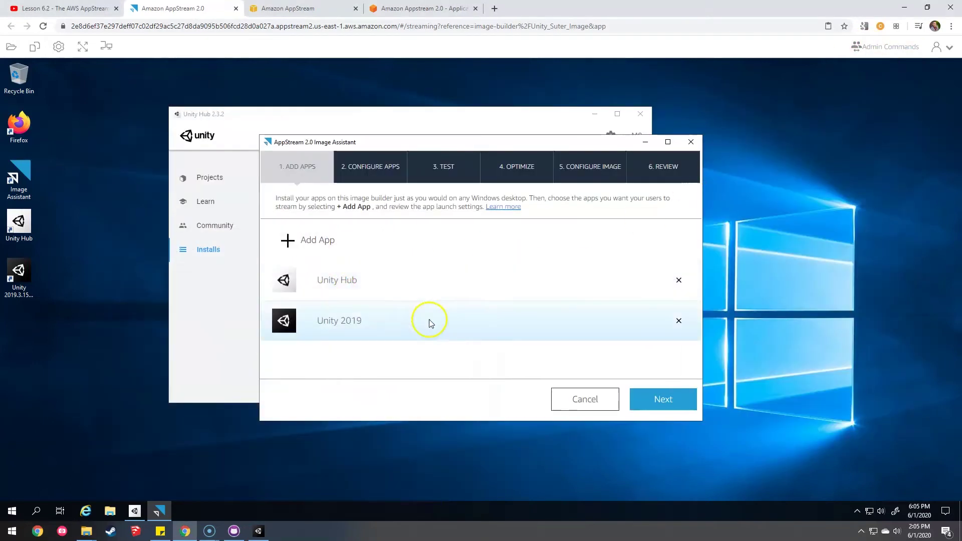
click(316, 245)
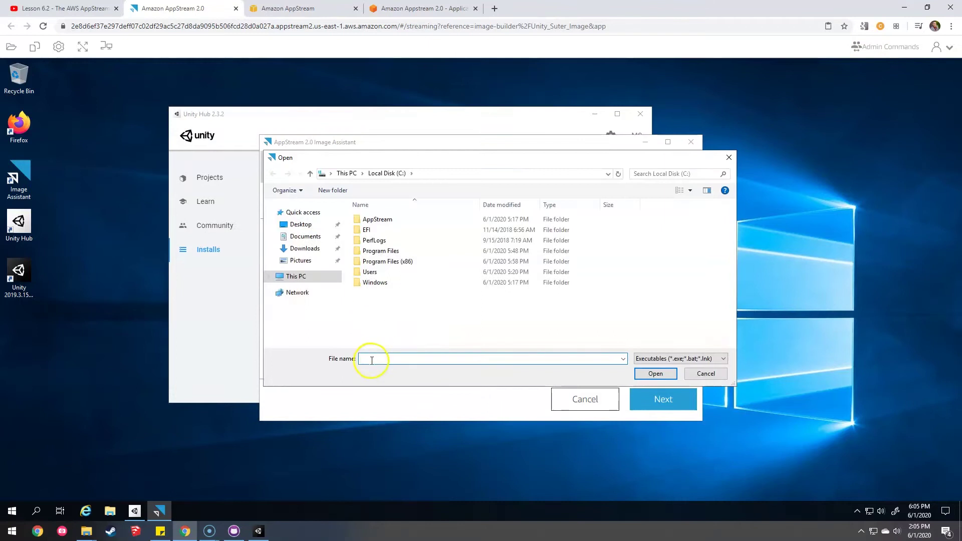
key(ctrl+v)
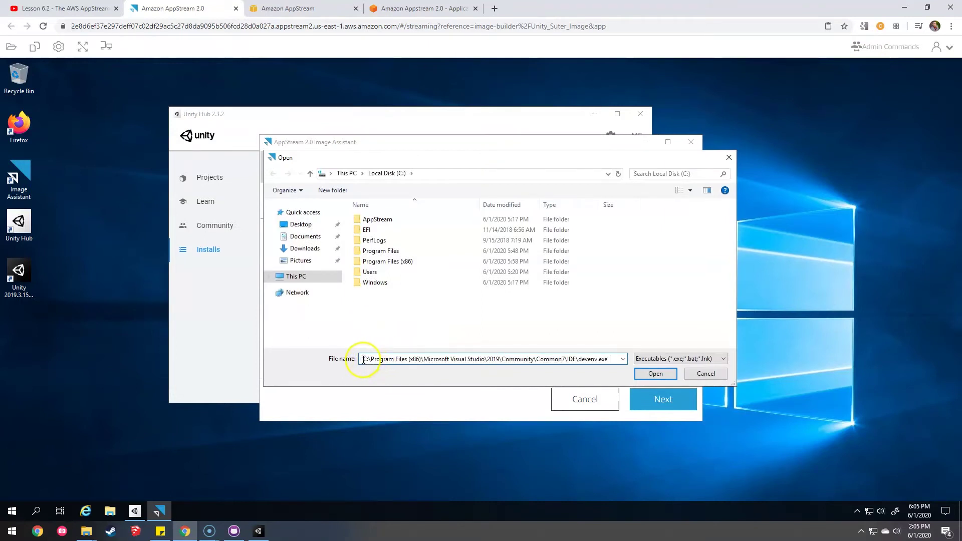
key(BackSpace)
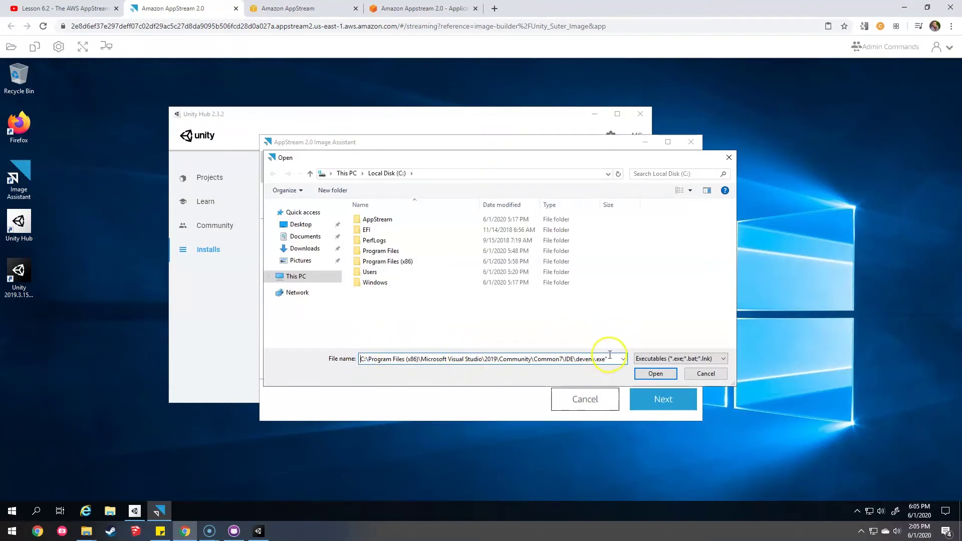
click(609, 356)
key(BackSpace)
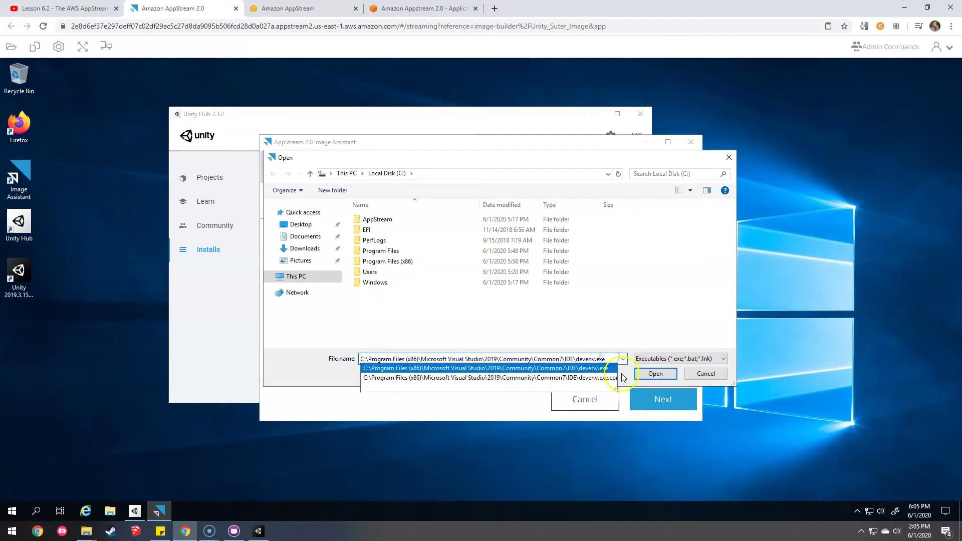
click(625, 270)
key(Return)
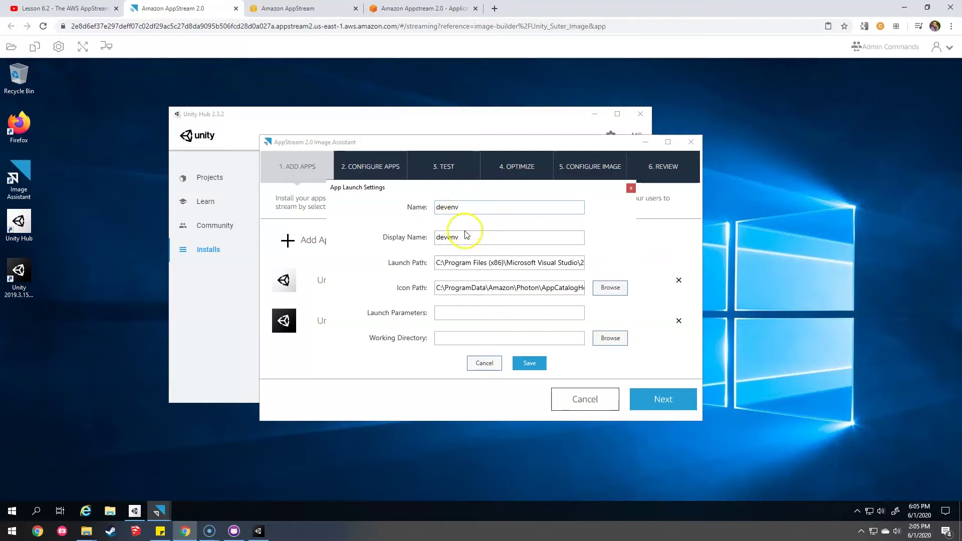
Step: Name the app VS-2019 with display name Visual Studio 2019 and save
double_click(453, 241)
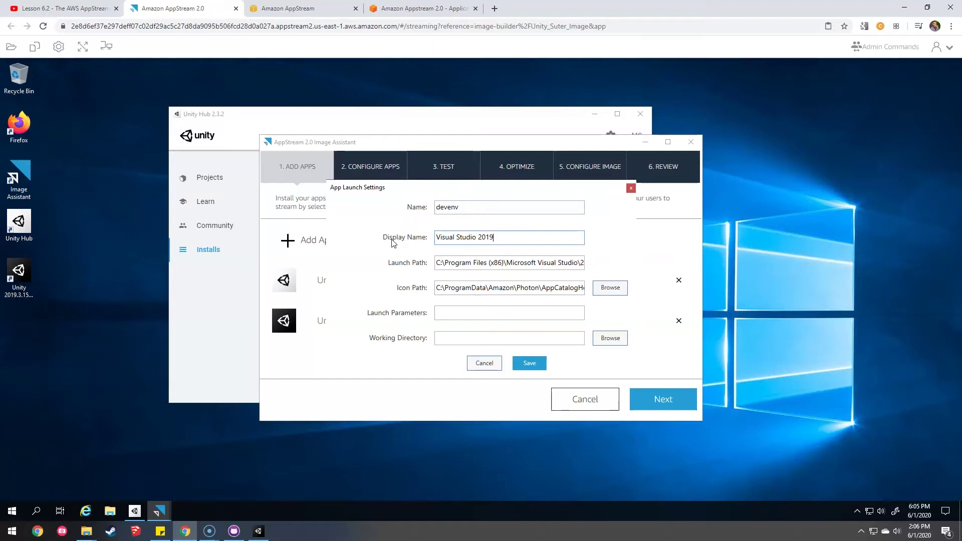
double_click(471, 207)
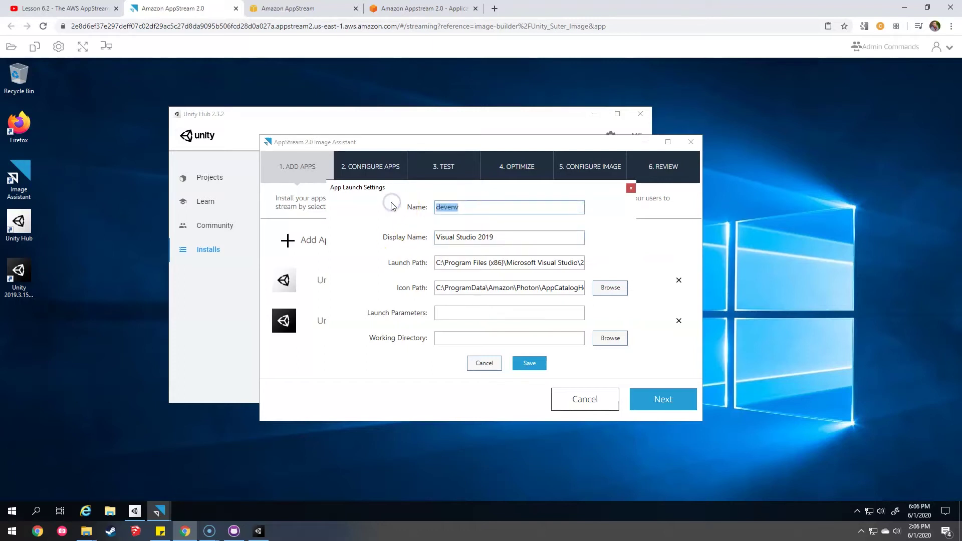
text(VS 2019)
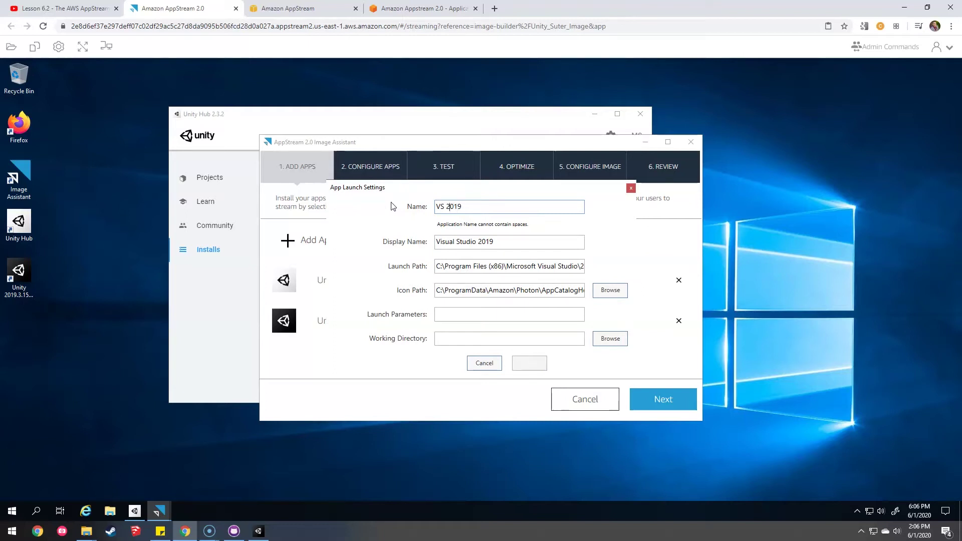
key(BackSpace)
text(-)
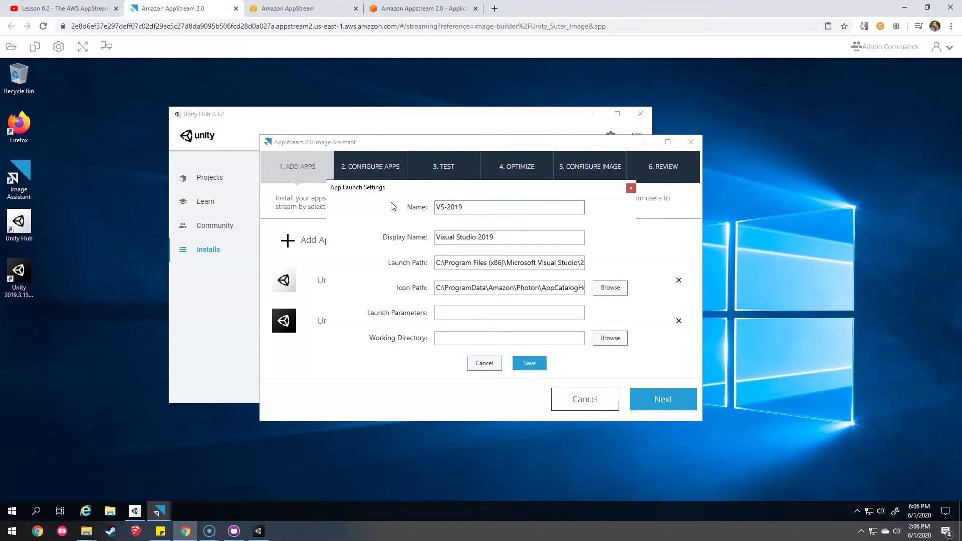
click(530, 363)
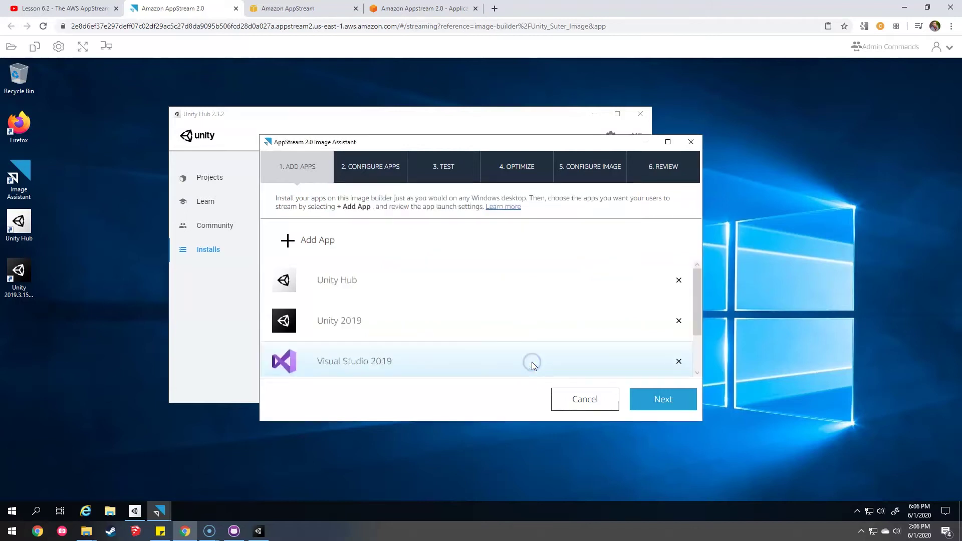
Step: Copy the Firefox desktop shortcut's target path from its properties
right_click(23, 121)
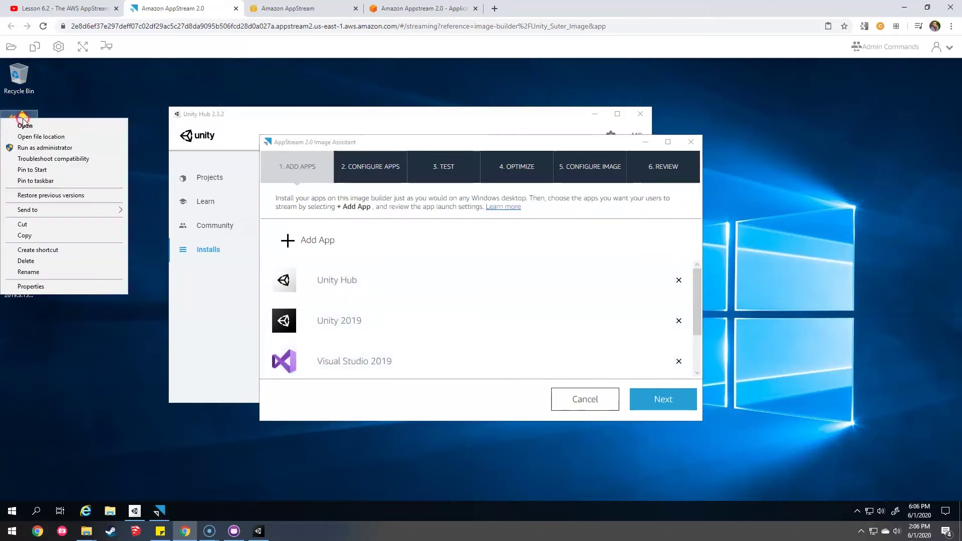
click(27, 286)
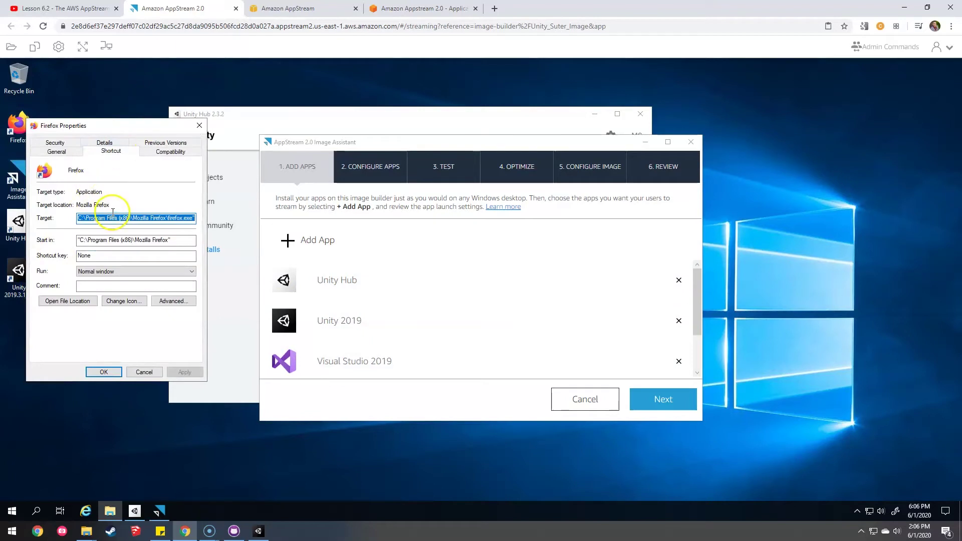
click(103, 371)
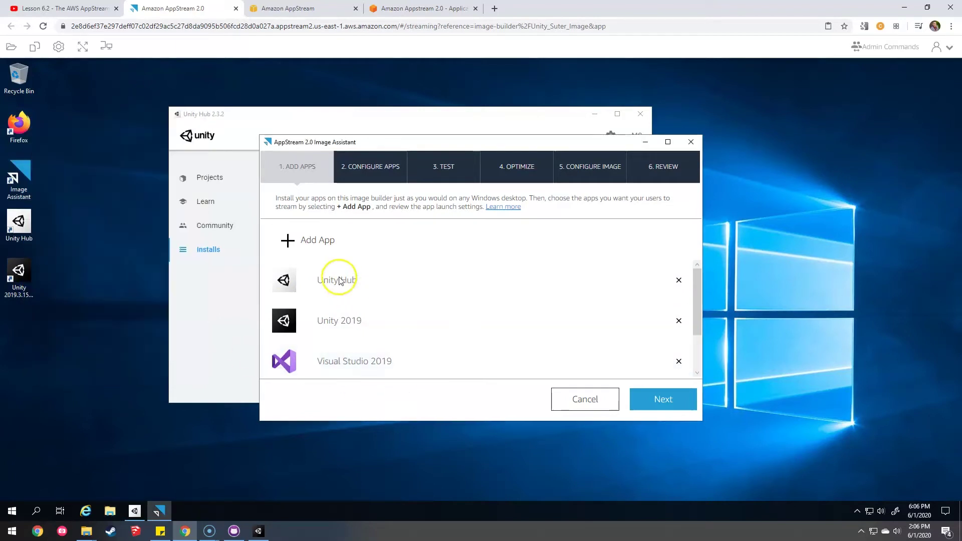
Step: Add firefox.exe from Program Files (x86)\Mozilla Firefox as an app and save it
click(325, 241)
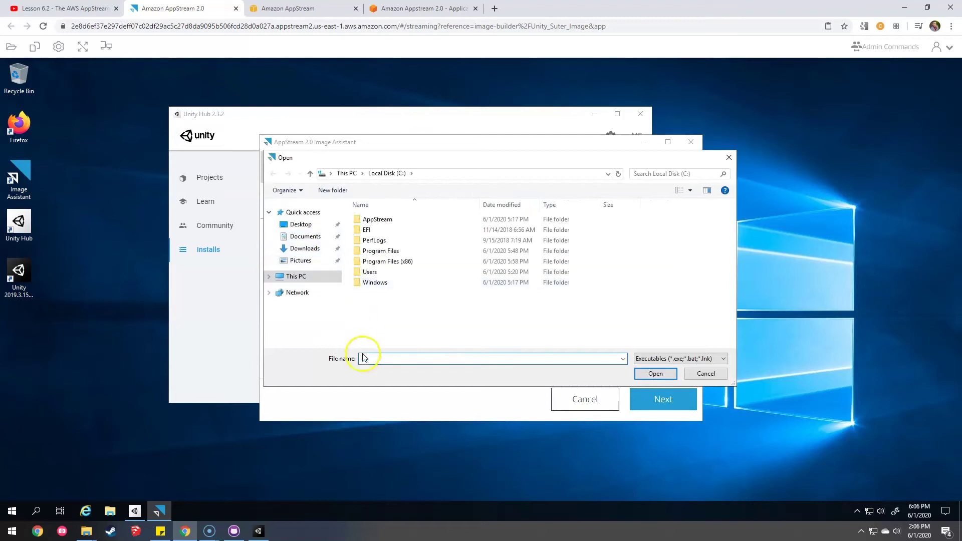
key(ctrl+v)
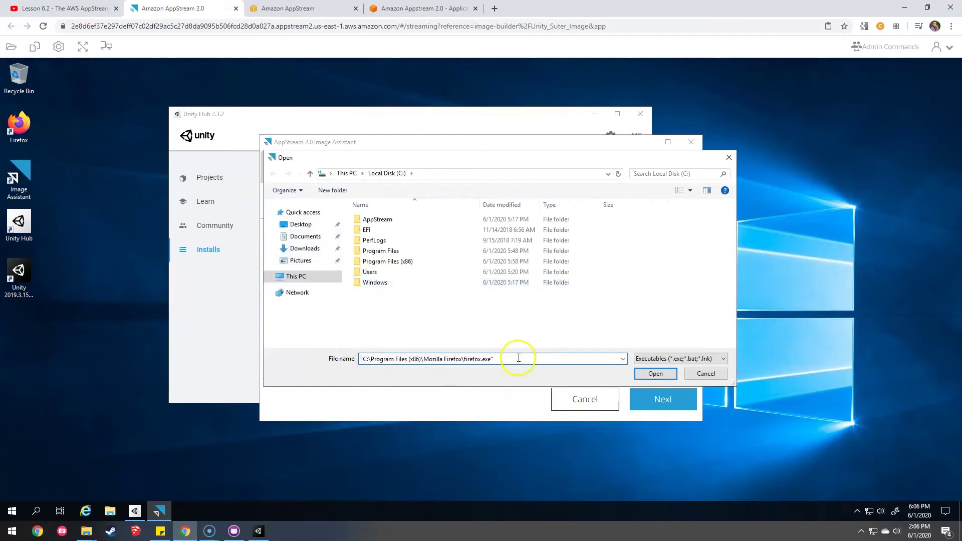
click(362, 359)
key(BackSpace)
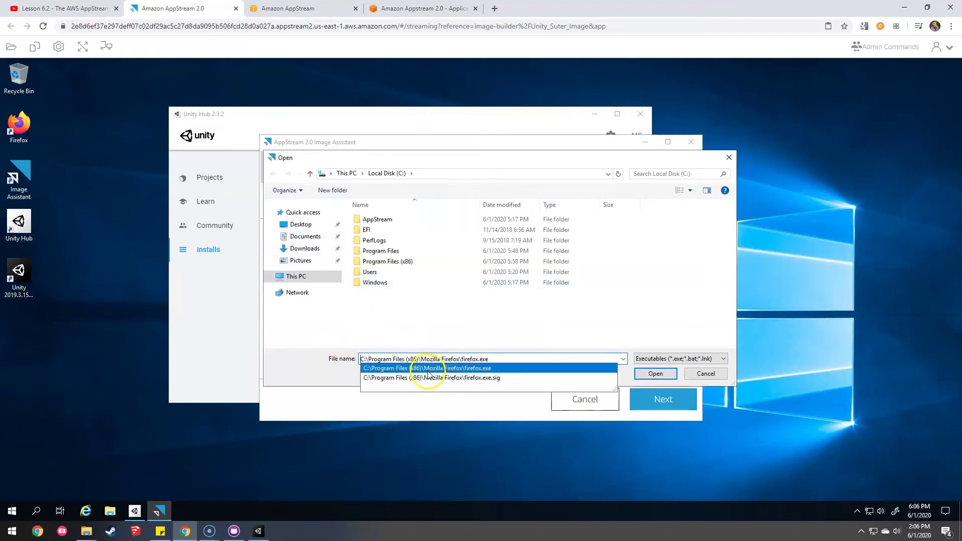
key(Return)
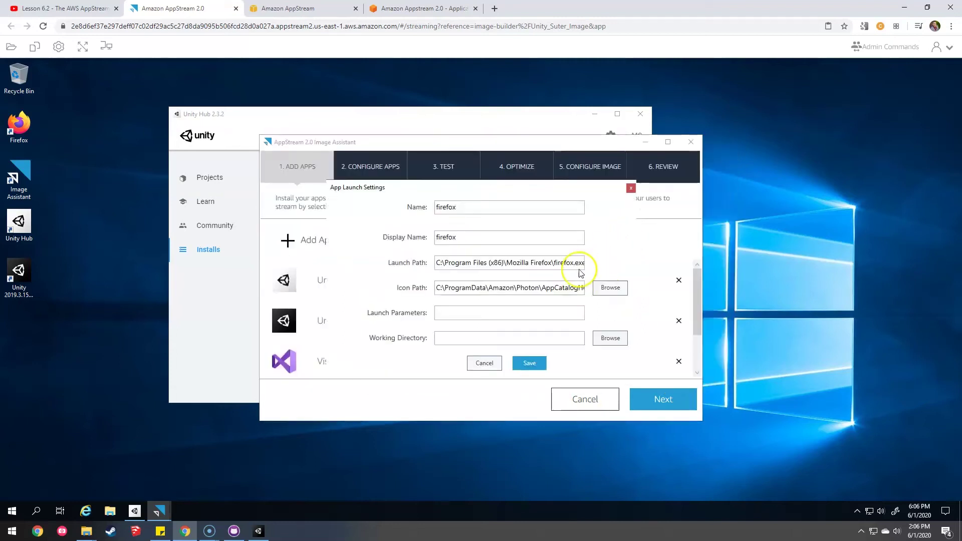
click(530, 363)
click(646, 398)
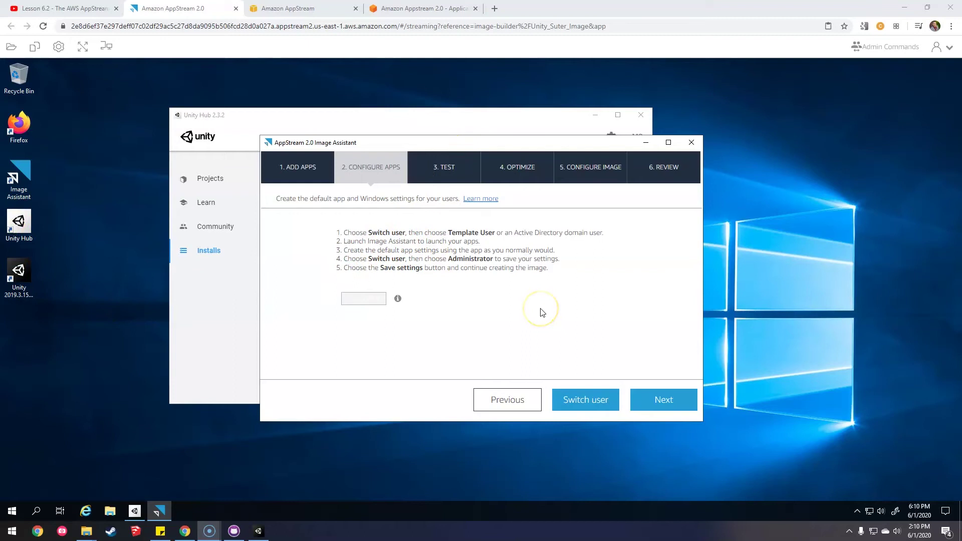
Step: Move Image Assistant on to the Test step and switch to the test user
click(660, 399)
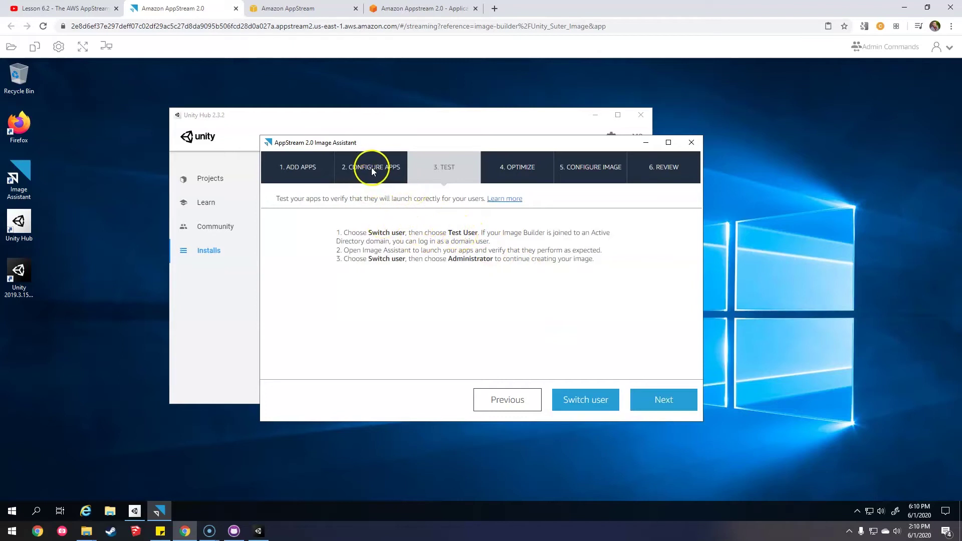
click(595, 399)
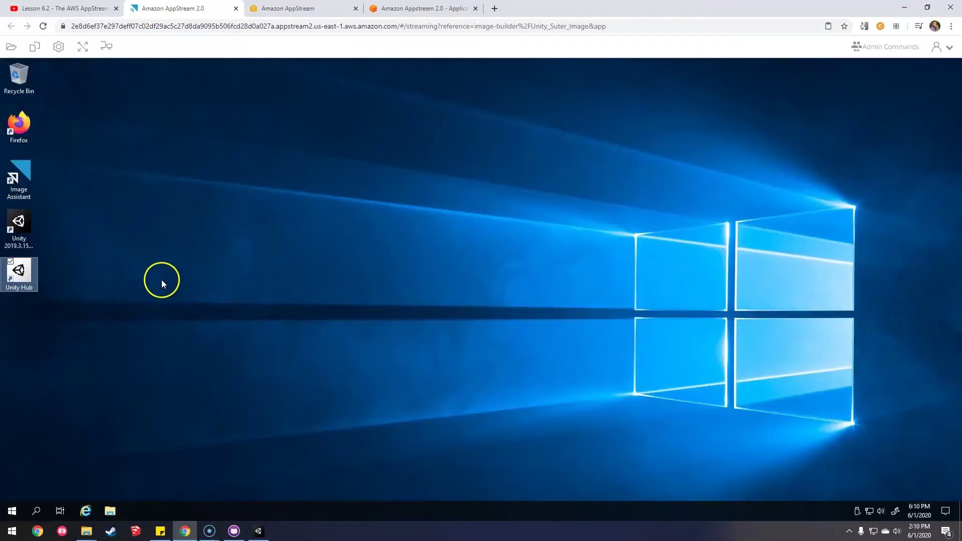
Step: Launch Unity Hub from the desktop icon in the test-user session
double_click(25, 278)
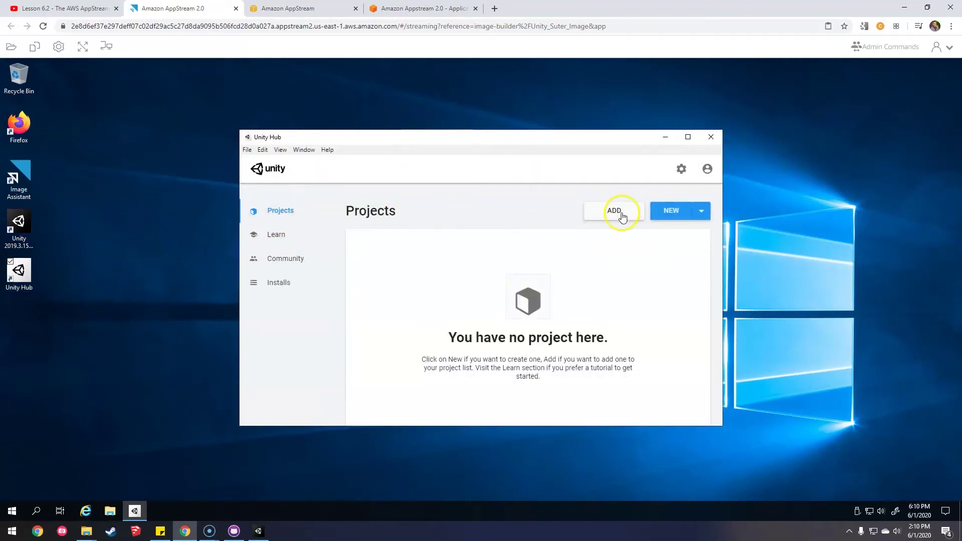
Step: Set up a Unity 2019.3.15f1 3D project named DeleteMe, located on the Desktop
click(702, 211)
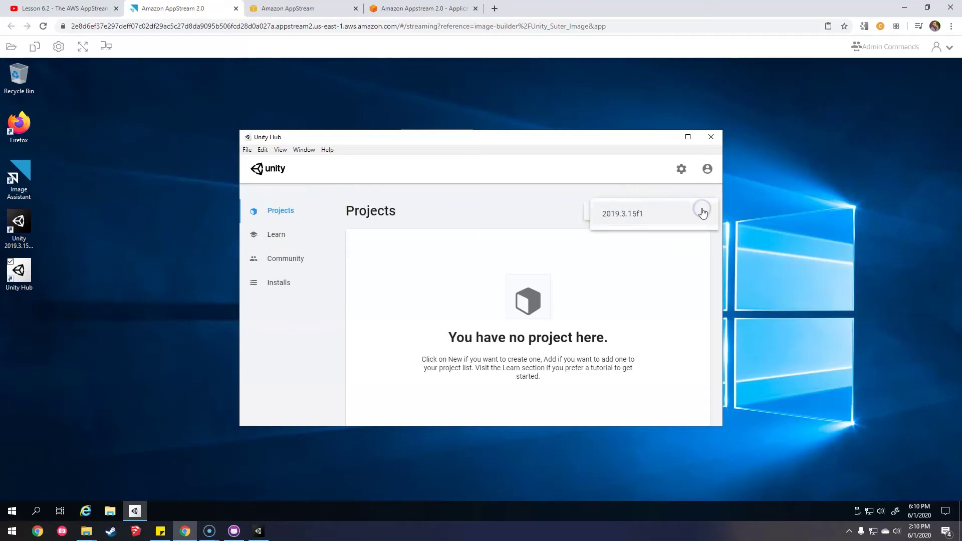
click(651, 214)
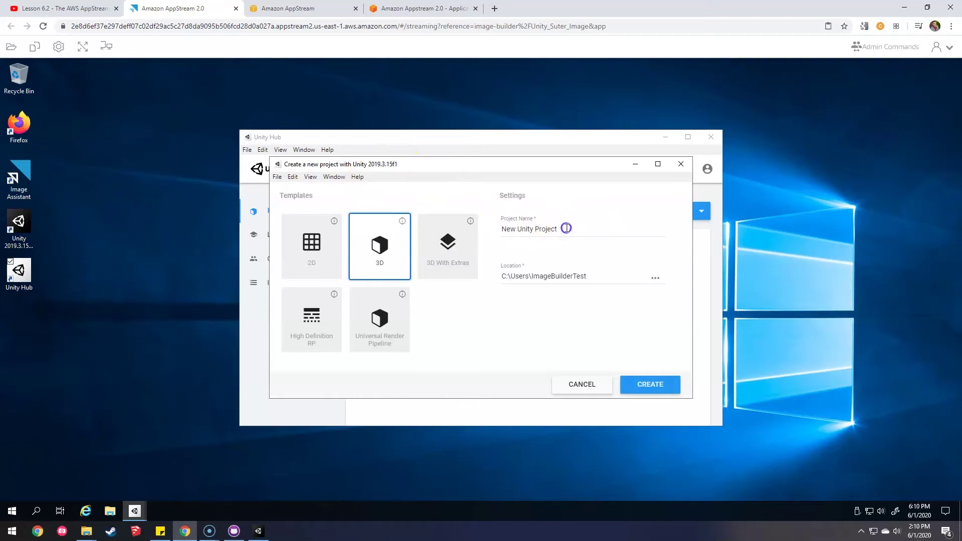
text(DeleteMe)
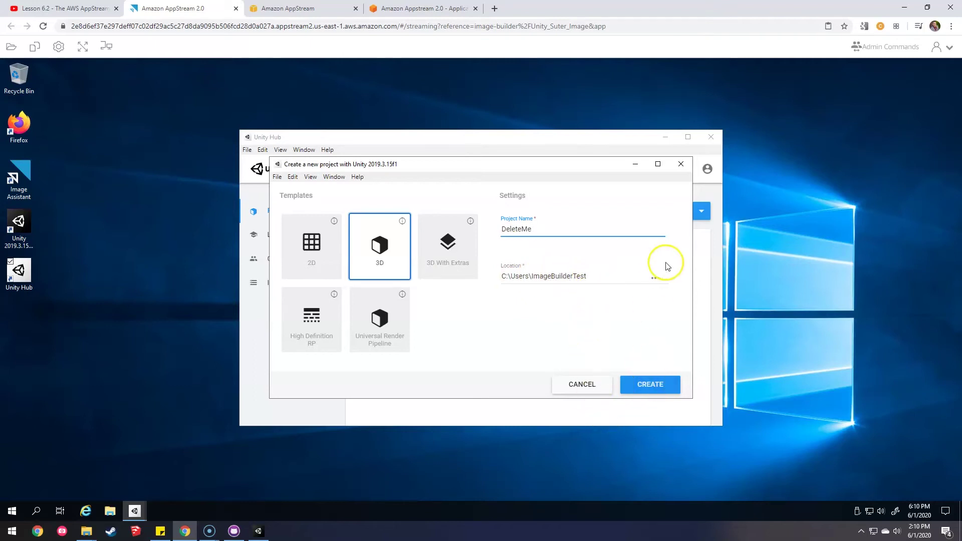
click(654, 278)
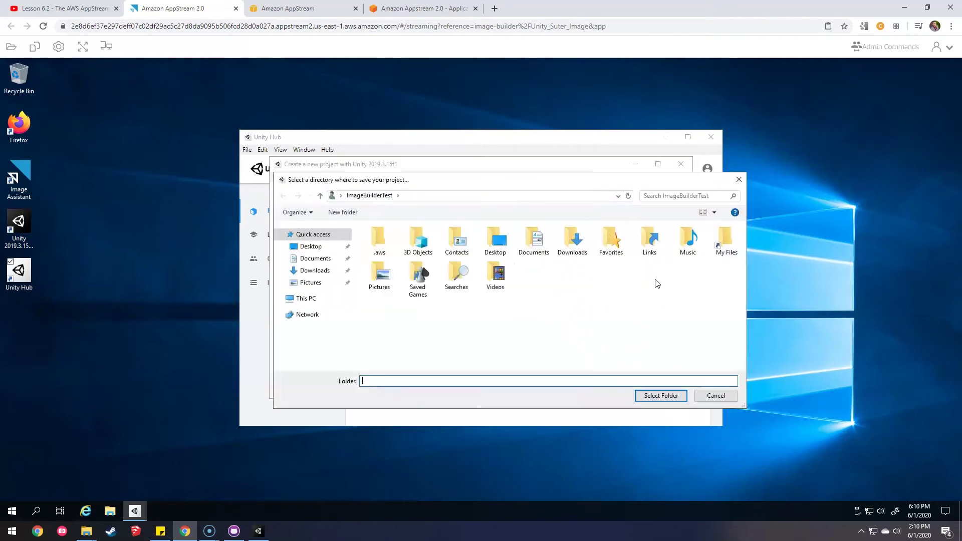
click(310, 246)
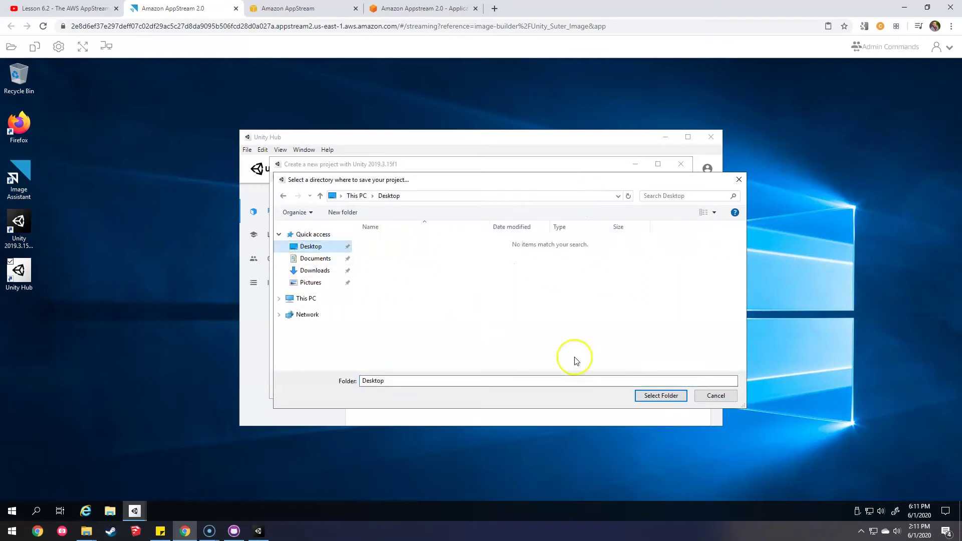
click(671, 396)
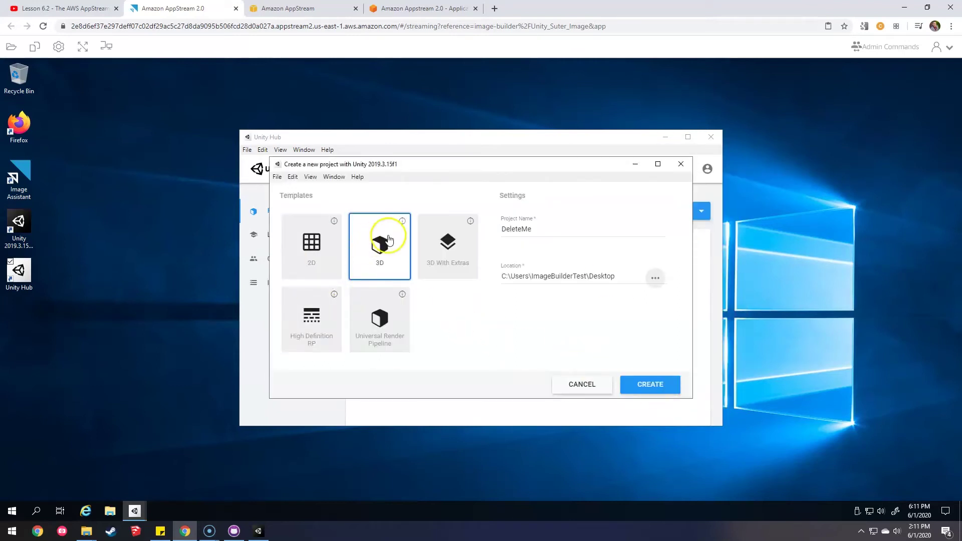
Step: Create the DeleteMe project, dock and widen the Game view beside Scene, and open the Asset Store
click(646, 386)
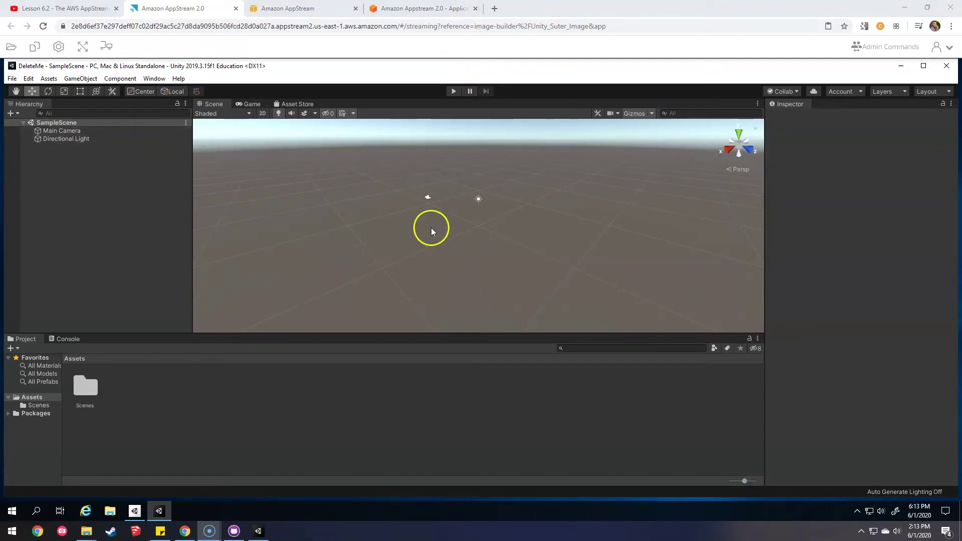
click(445, 332)
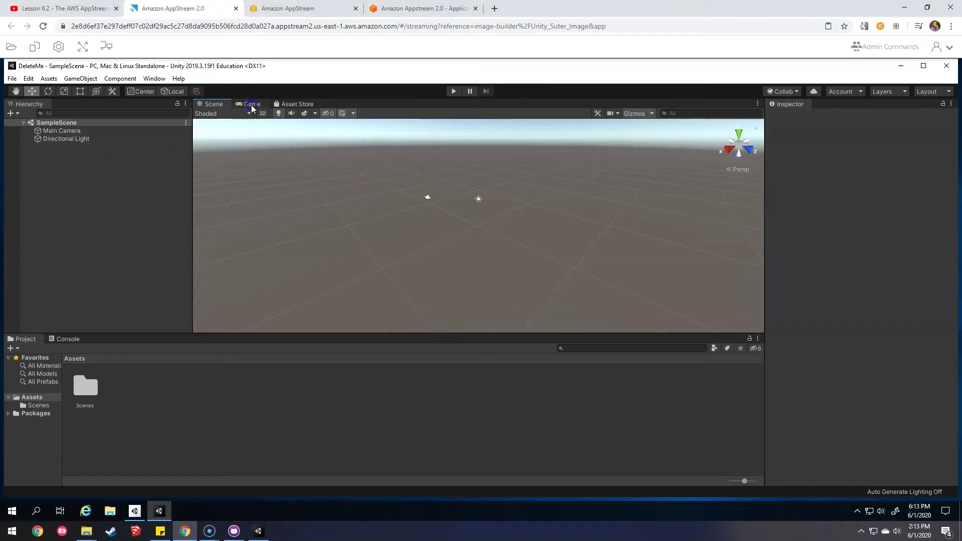
drag(251, 105, 753, 206)
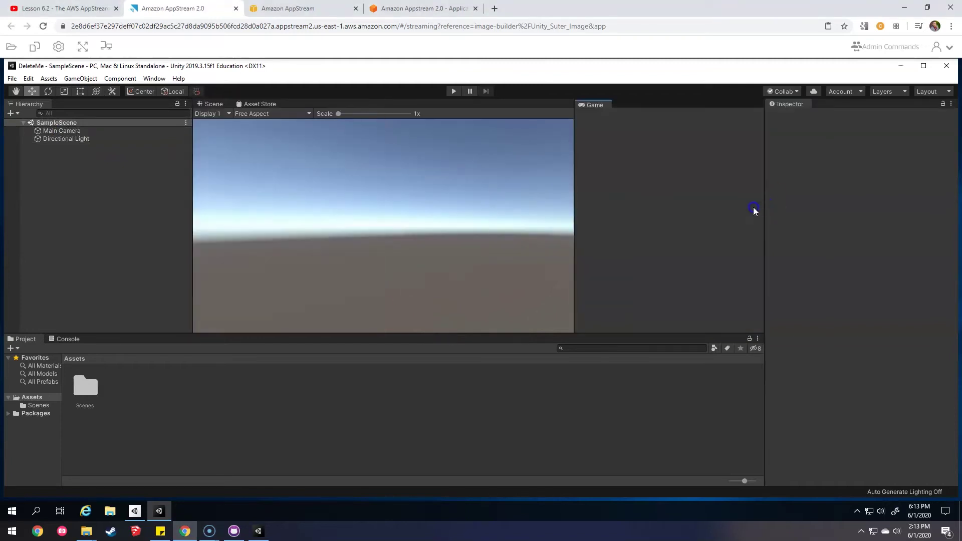
drag(574, 222, 529, 229)
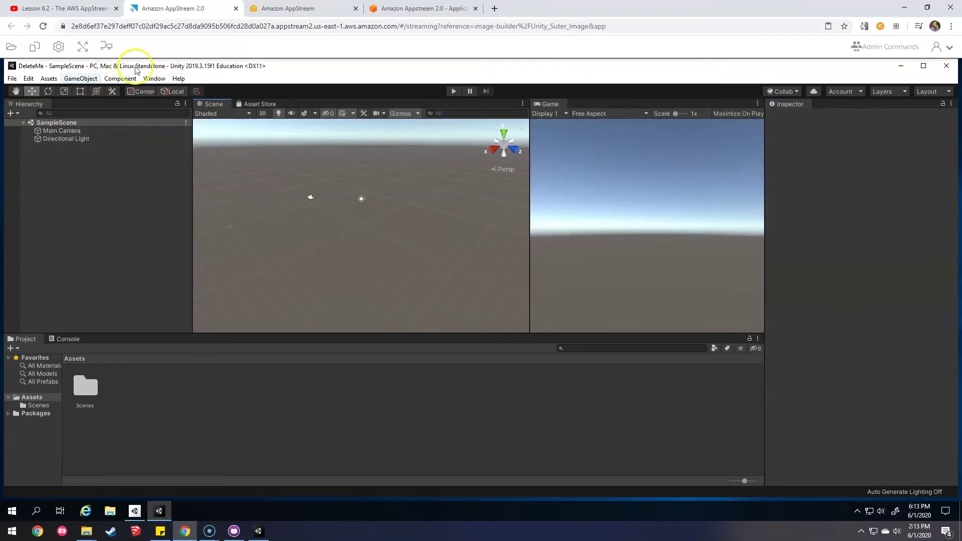
click(153, 79)
click(181, 132)
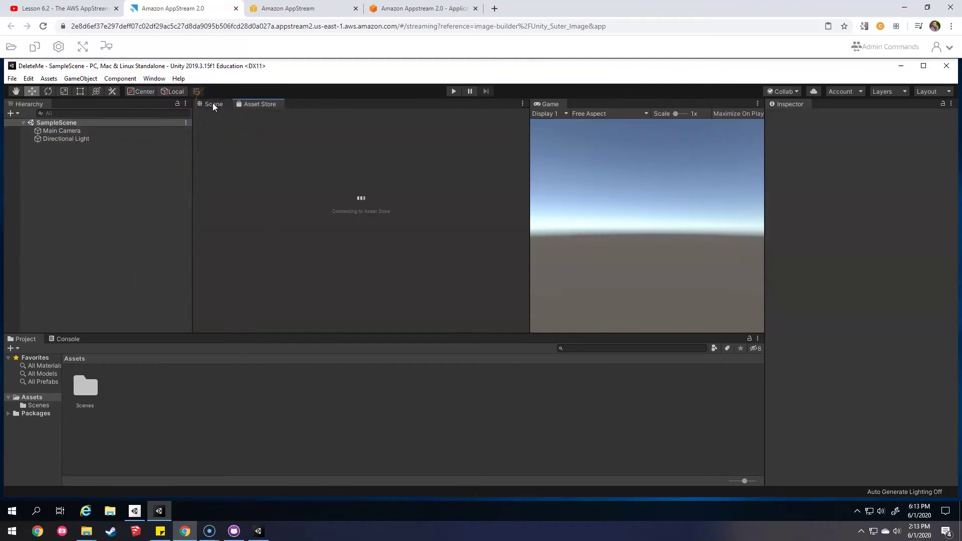
Step: Back in the Scene view, add a Plane to the scene
click(212, 103)
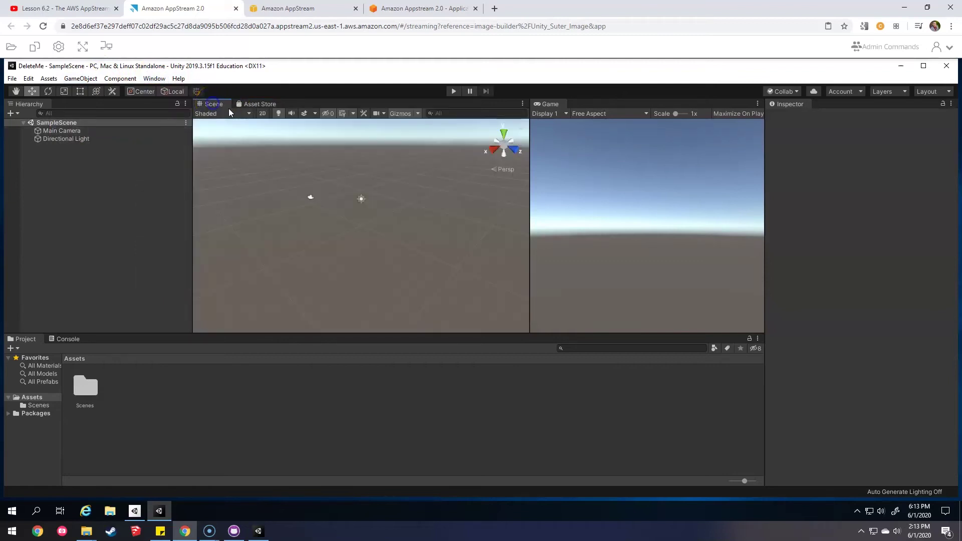
click(75, 80)
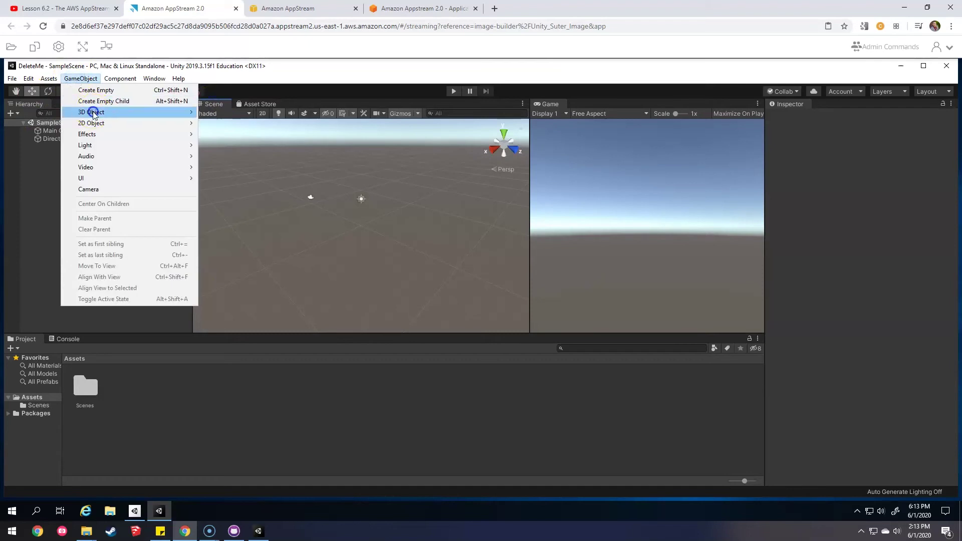
mouse_move(90, 112)
click(246, 157)
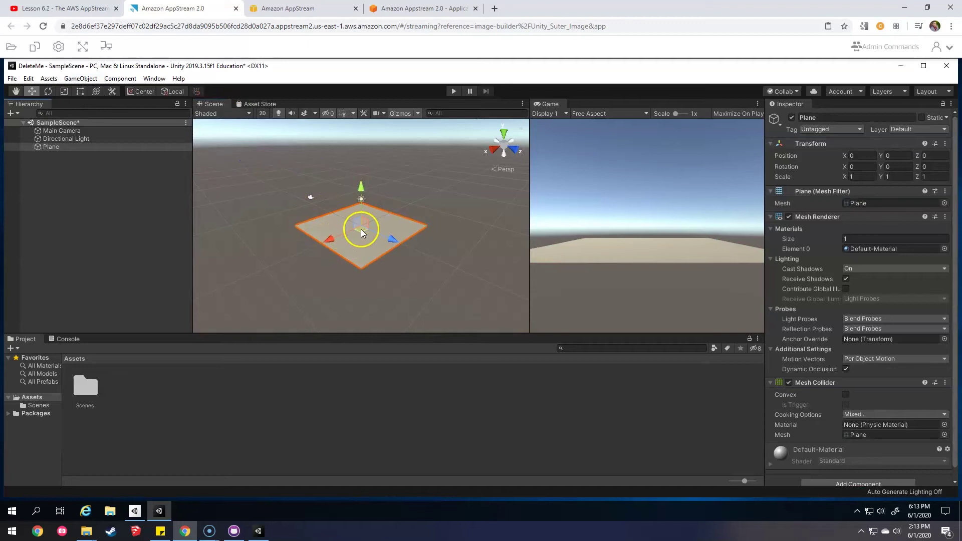
scroll(308, 191, up, 3)
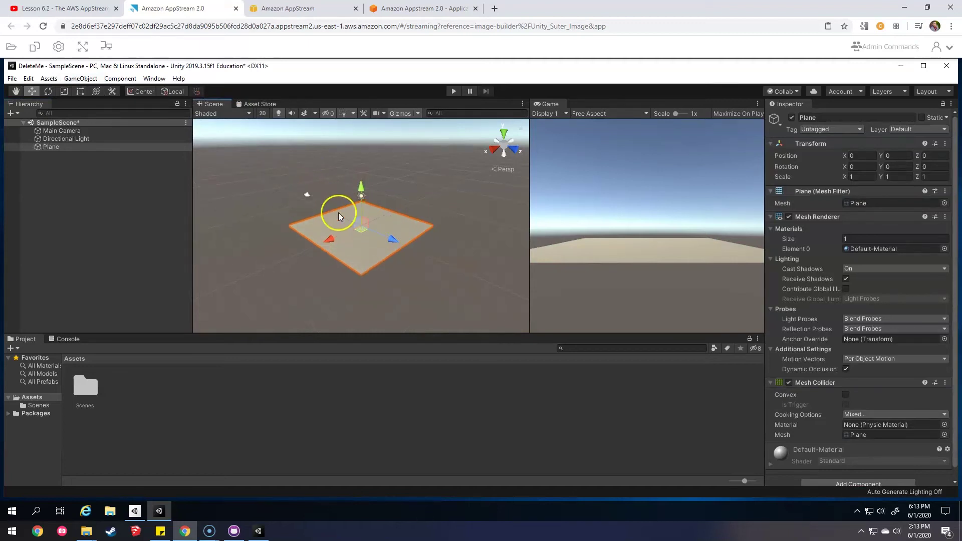
Step: Add a Sphere, raise it above the plane and shift it slightly along Z
click(80, 79)
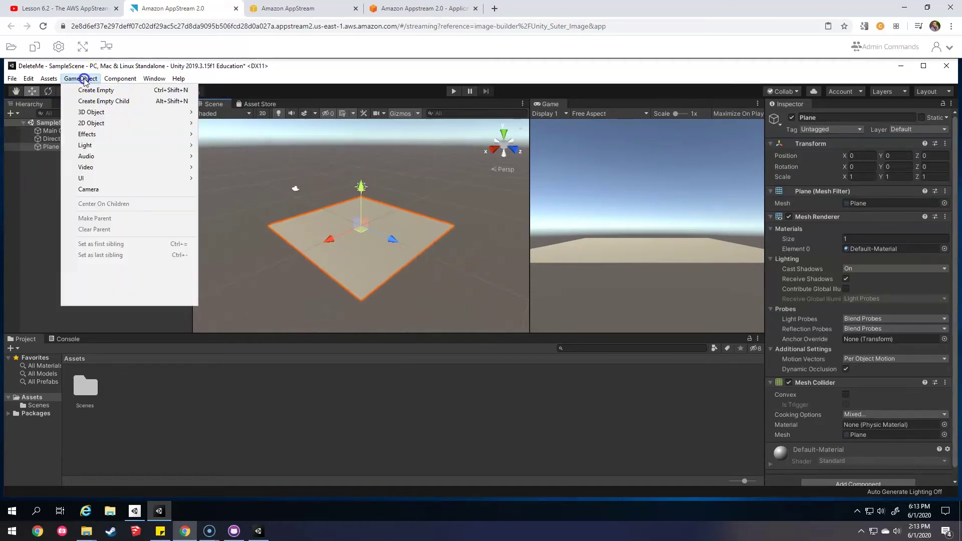
mouse_move(157, 112)
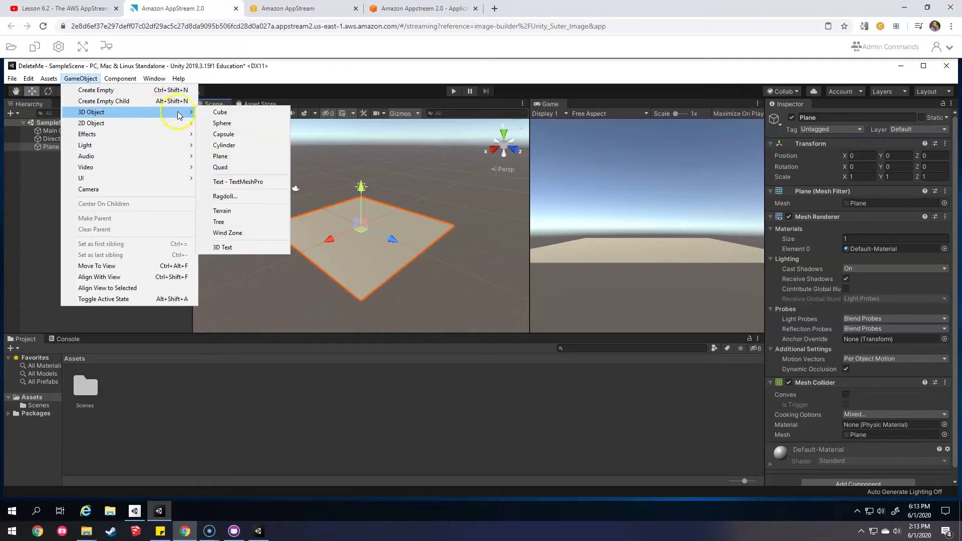
click(238, 127)
drag(364, 189, 368, 152)
drag(392, 188, 399, 189)
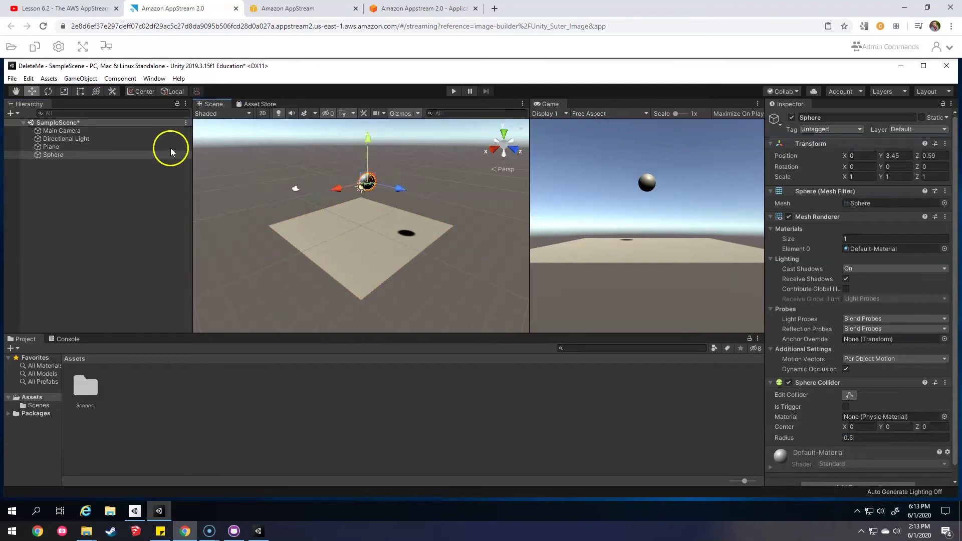
Step: Add a Cube and raise it to Y 1.19 below the sphere
click(76, 78)
mouse_move(125, 113)
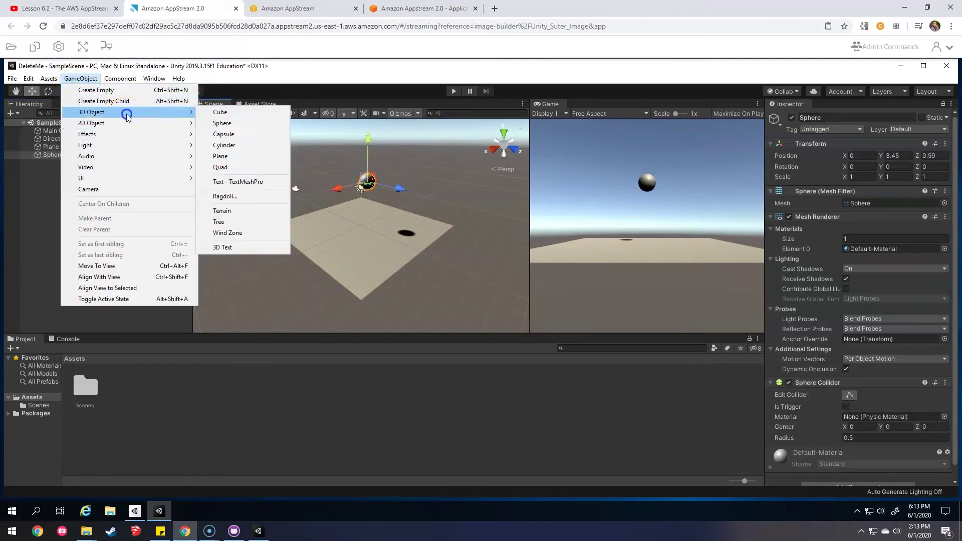
click(252, 113)
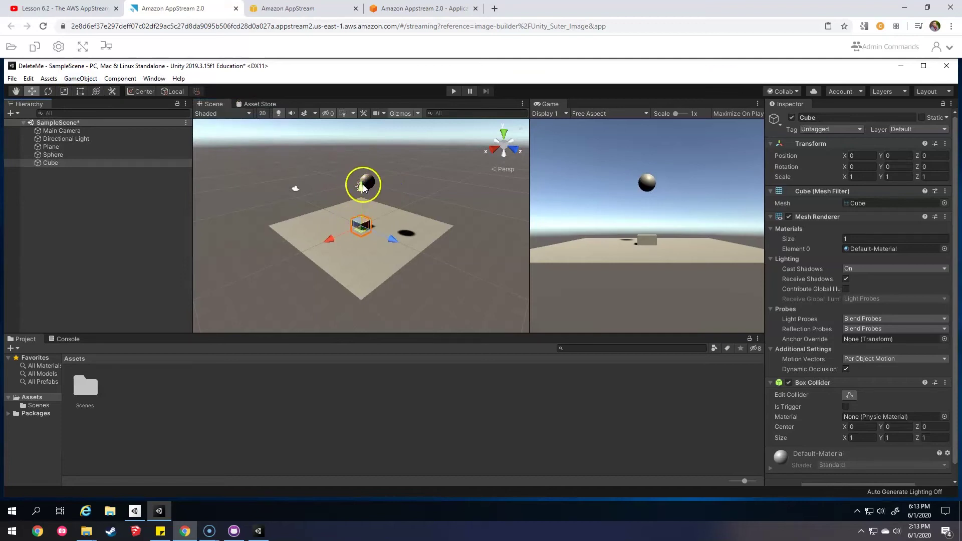
drag(362, 187, 363, 175)
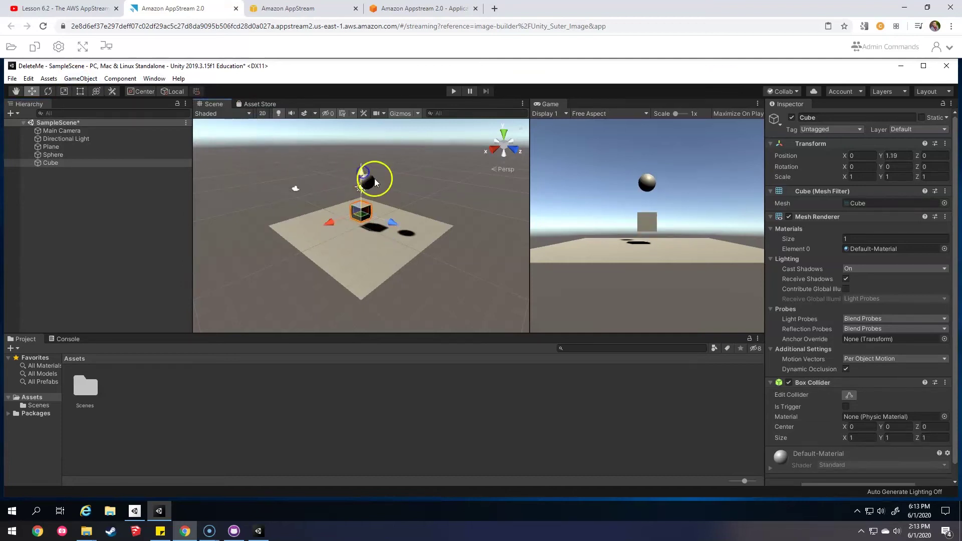
Step: Add a Rigidbody component to the Sphere
click(53, 155)
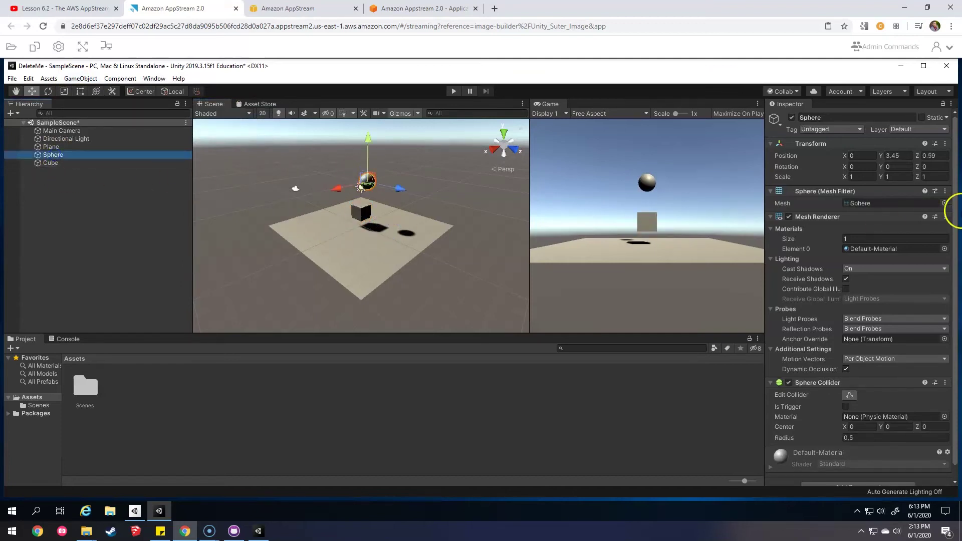
click(776, 217)
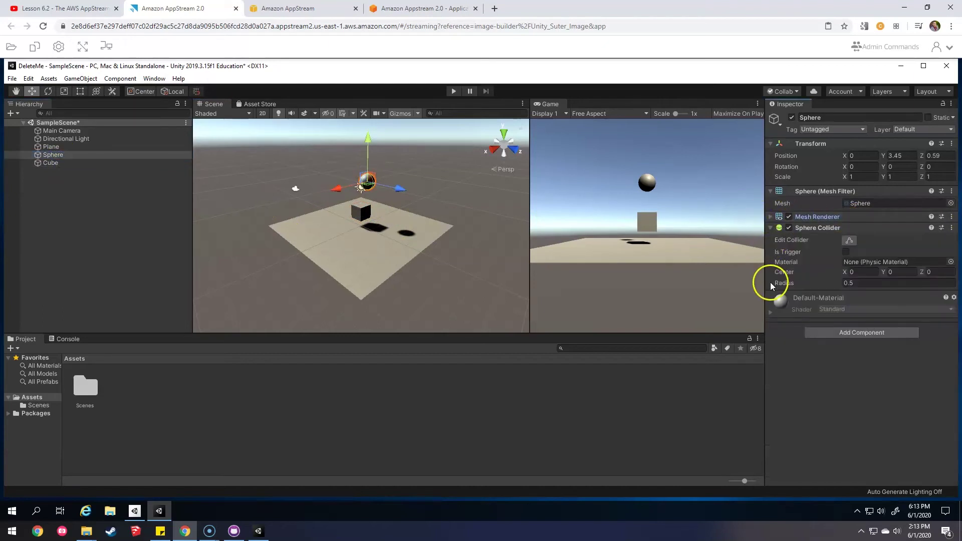
click(841, 332)
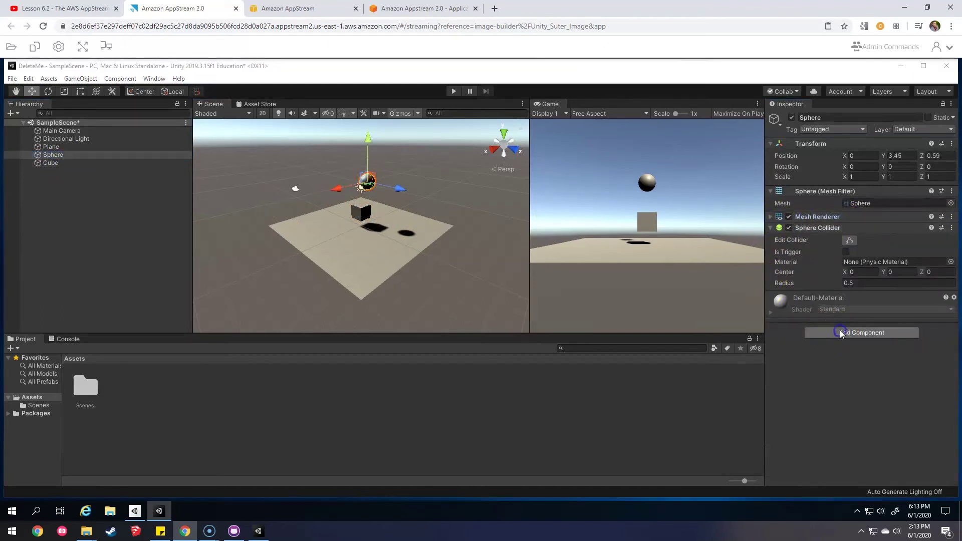
text(rigid)
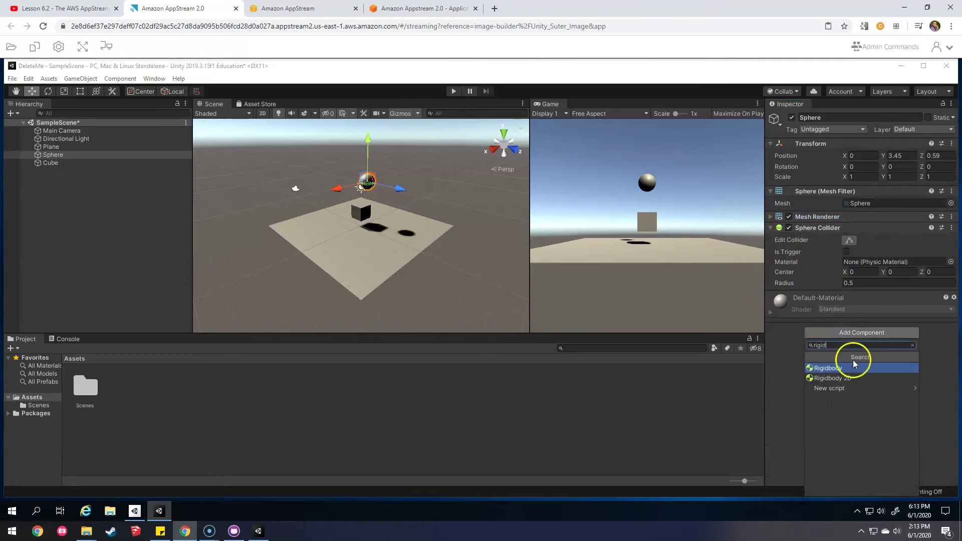
click(853, 366)
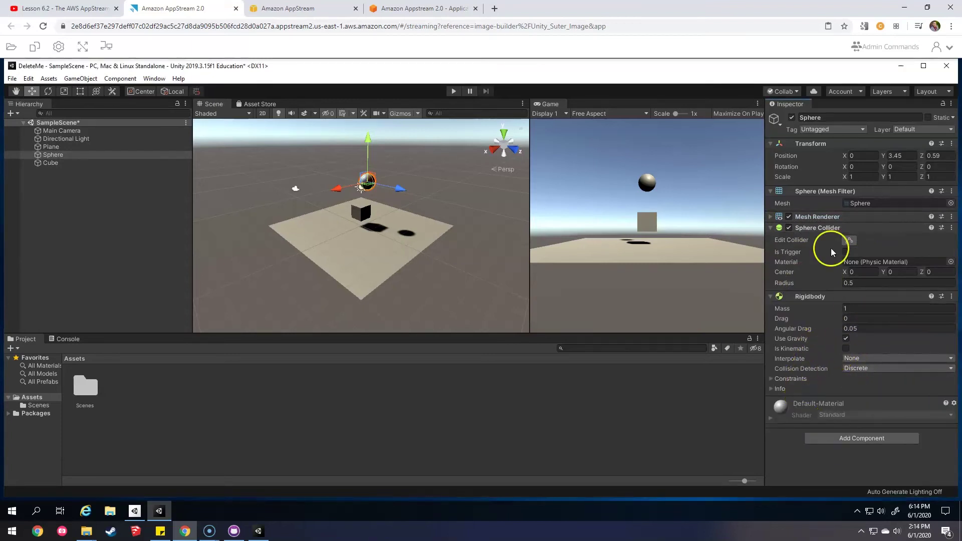
Step: Add a Rigidbody component to the Cube by searching 'rigi'
click(47, 163)
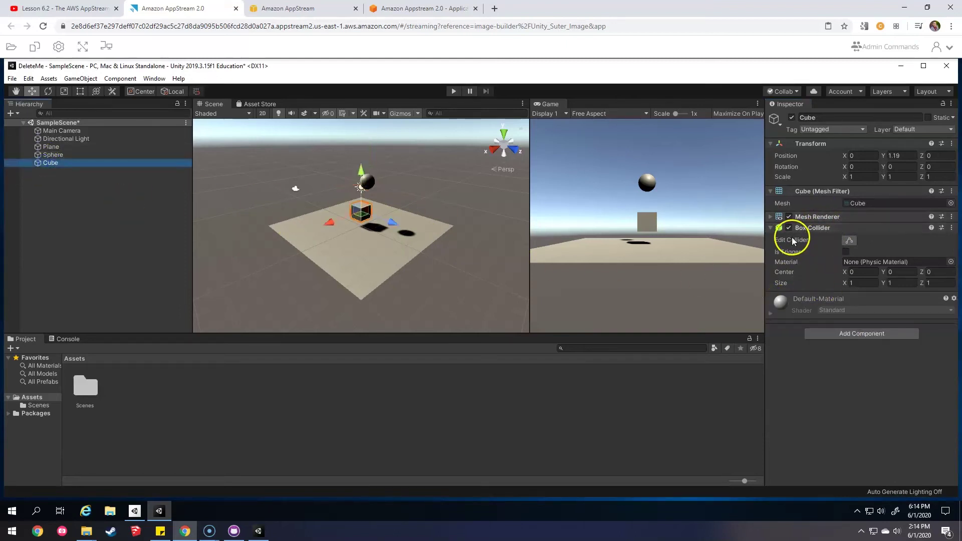
click(852, 334)
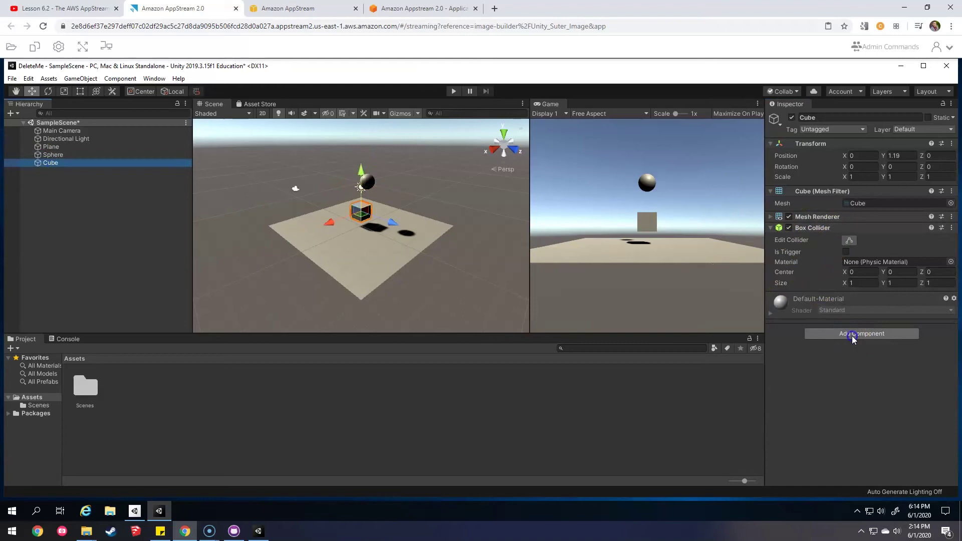
text(rigi)
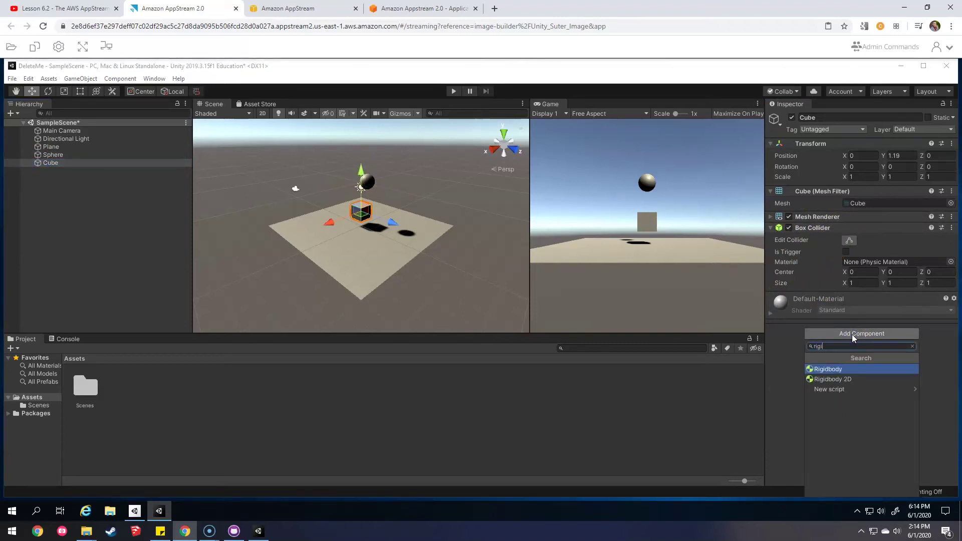
key(Return)
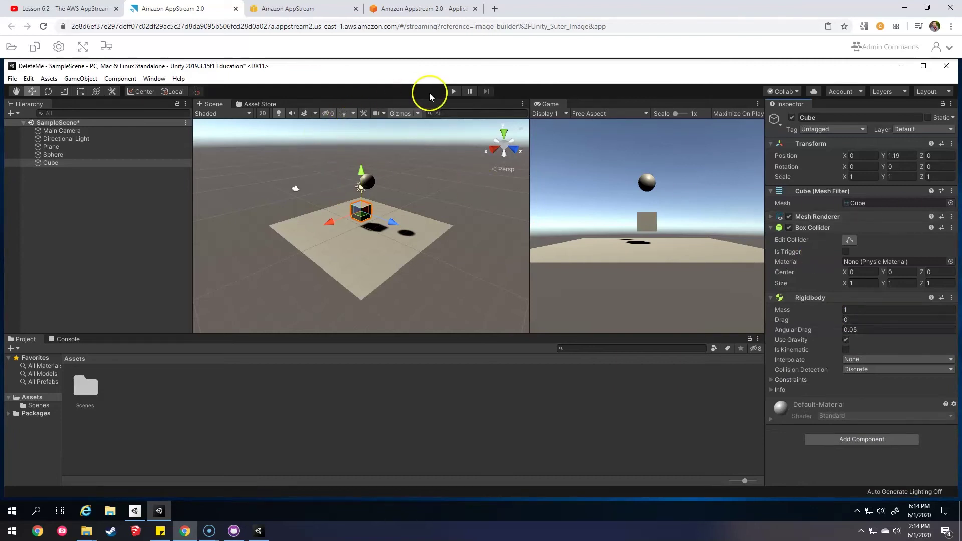
click(454, 91)
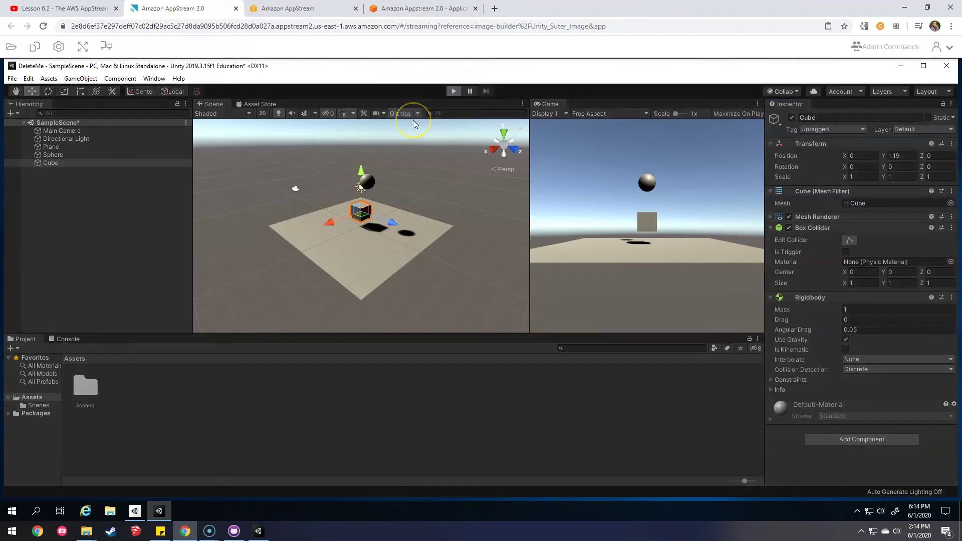
click(591, 177)
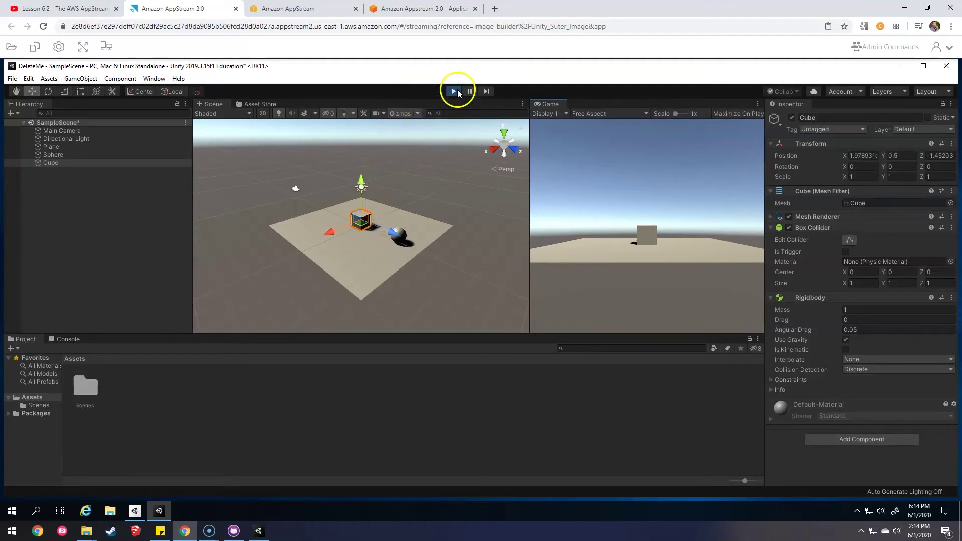
click(452, 92)
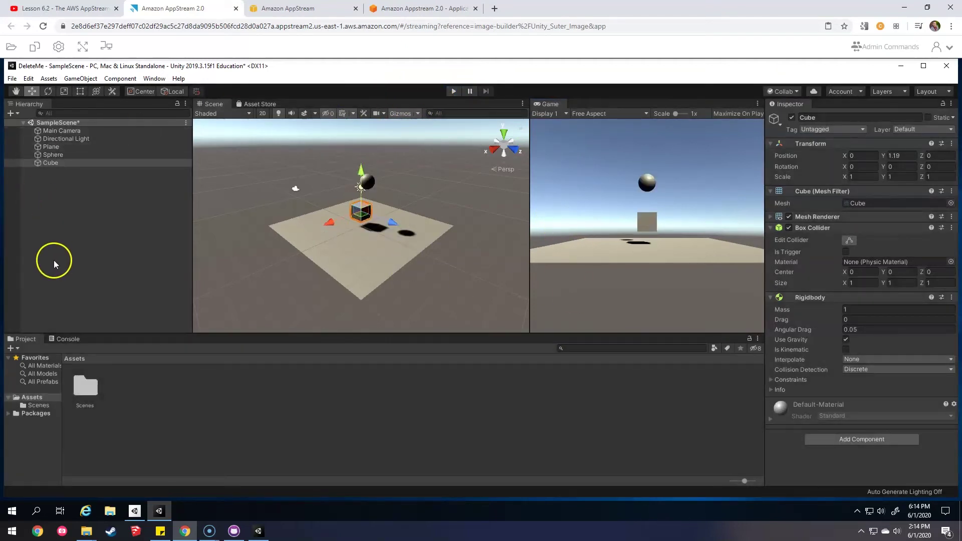
Step: Duplicate the sphere and cube pair repeatedly, stacking copies up to Sphere (10) and Cube (10)
ctrl+click(55, 158)
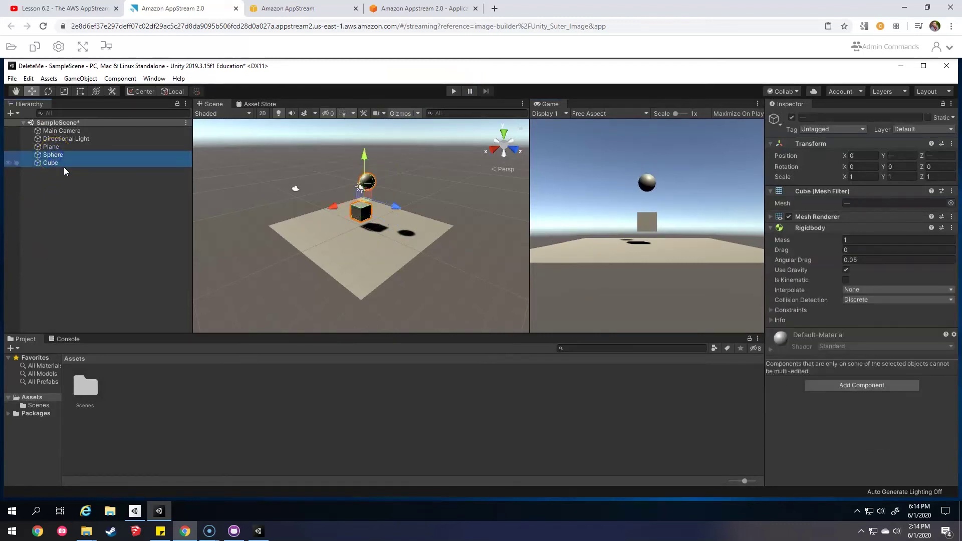
key(ctrl+d)
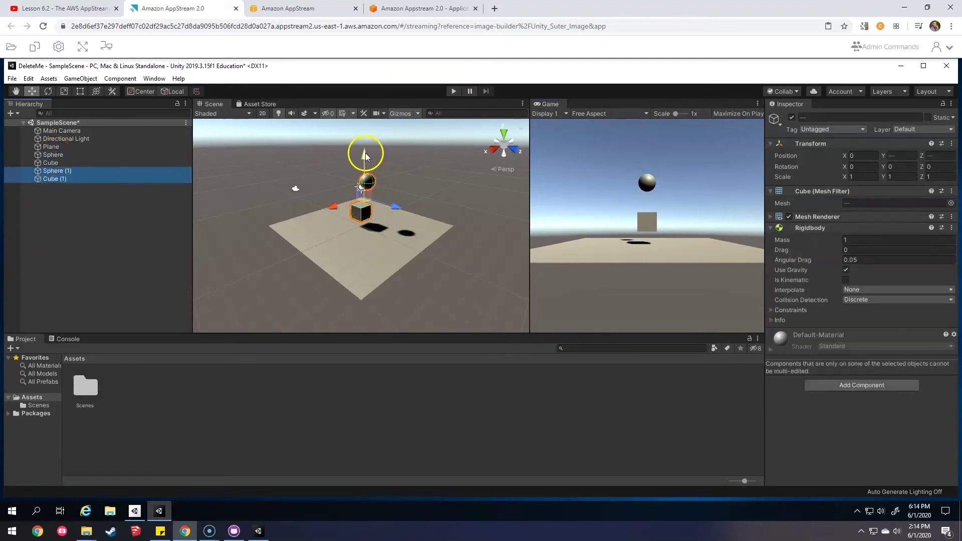
drag(365, 153, 365, 100)
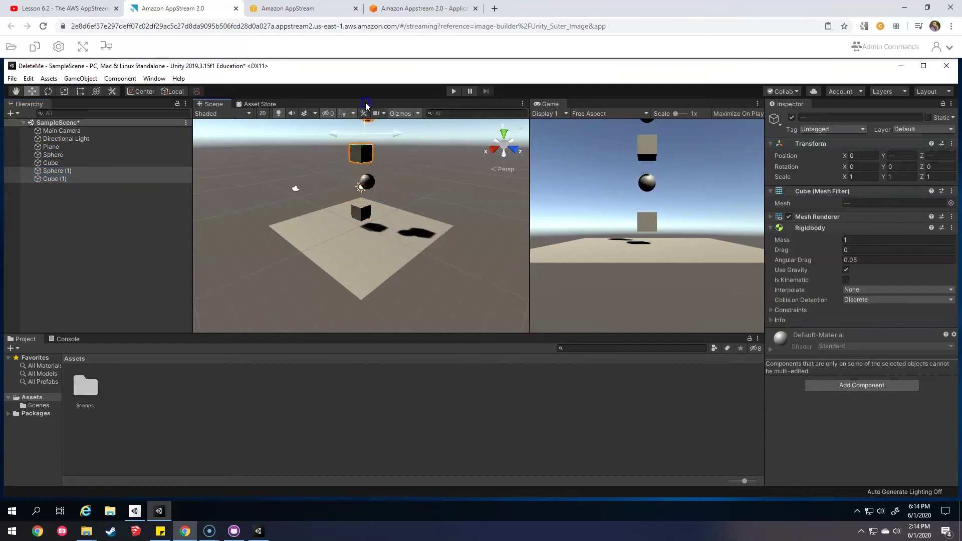
scroll(375, 180, down, 3)
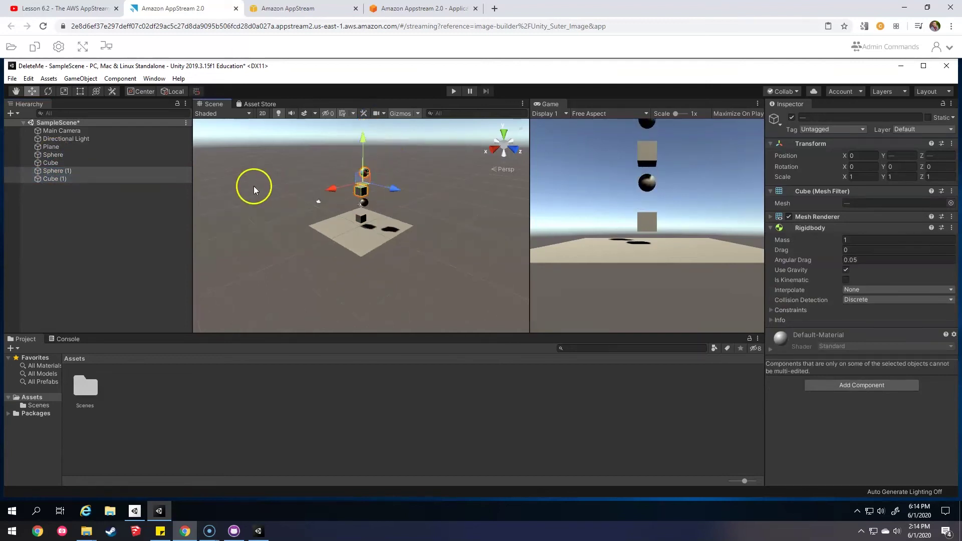
key(ctrl+d)
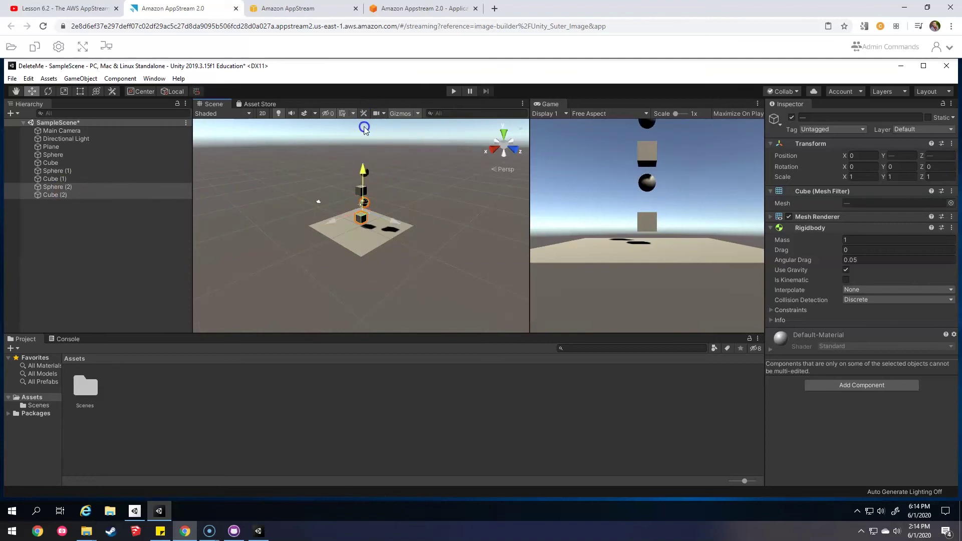
scroll(363, 201, down, 2)
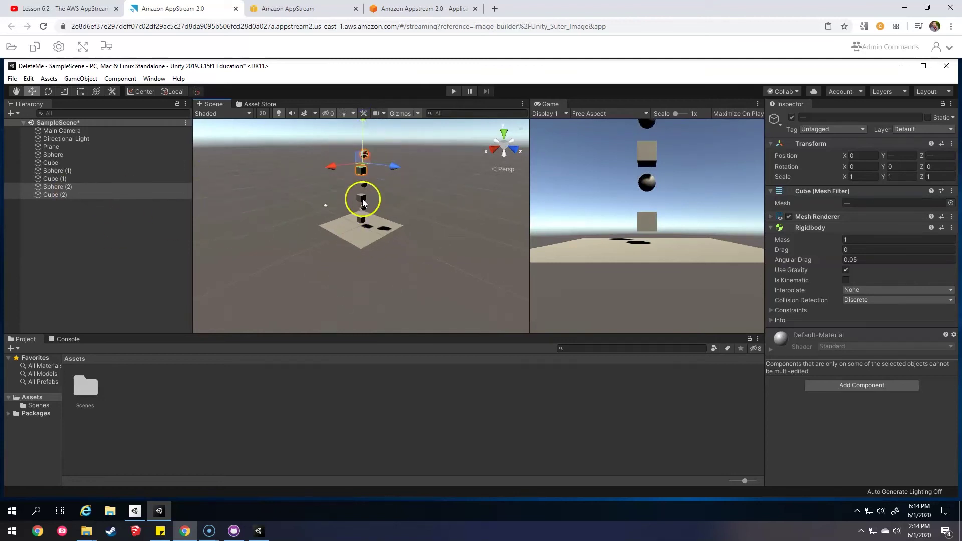
click(59, 224)
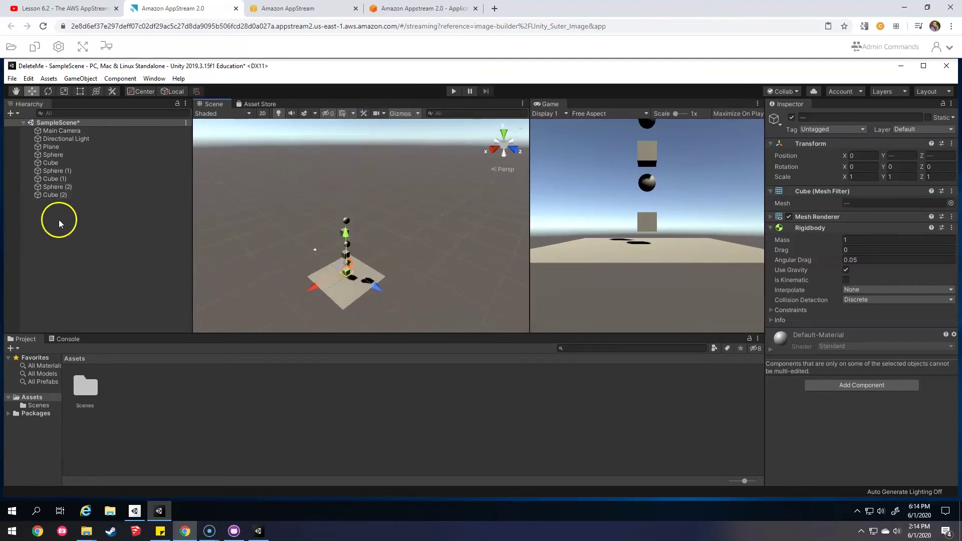
key(ctrl+d)
drag(339, 237, 350, 184)
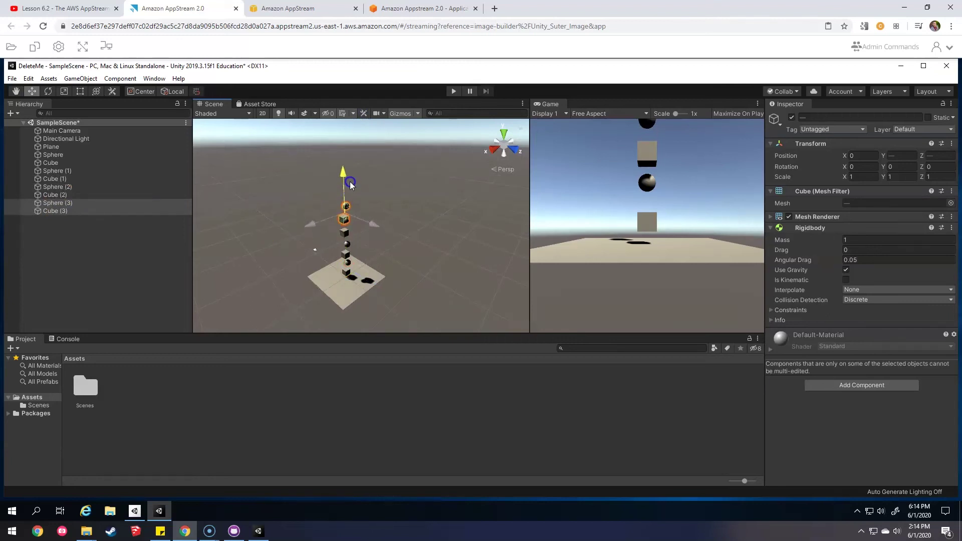
key(ctrl+d)
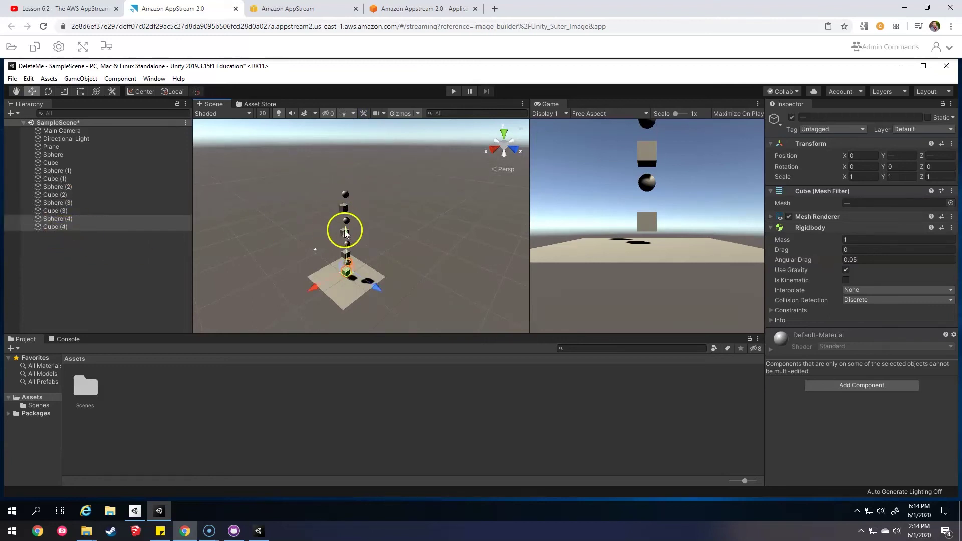
drag(345, 233, 360, 161)
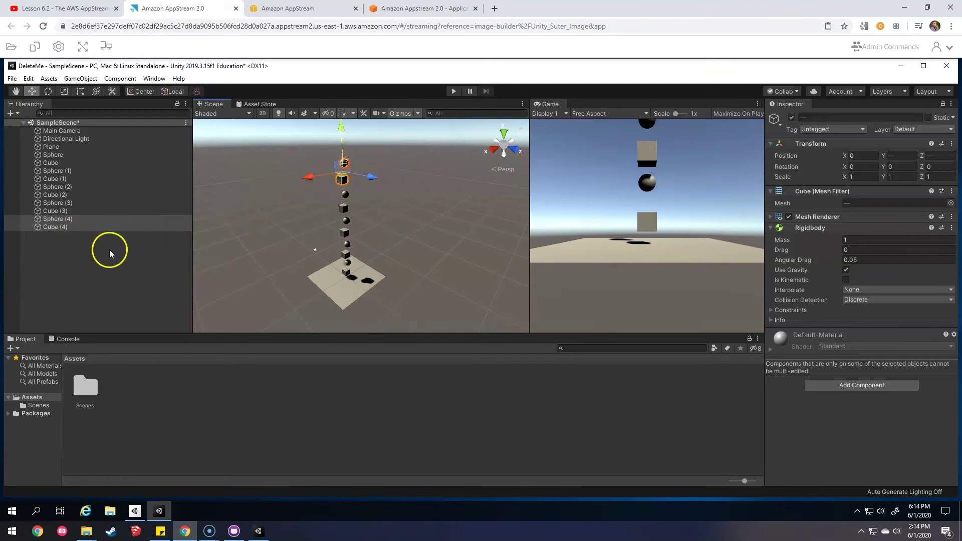
key(ctrl+d)
key(ctrl+d)
key(ctrl+d)
key(ctrl+d)
key(ctrl+d)
key(ctrl+d)
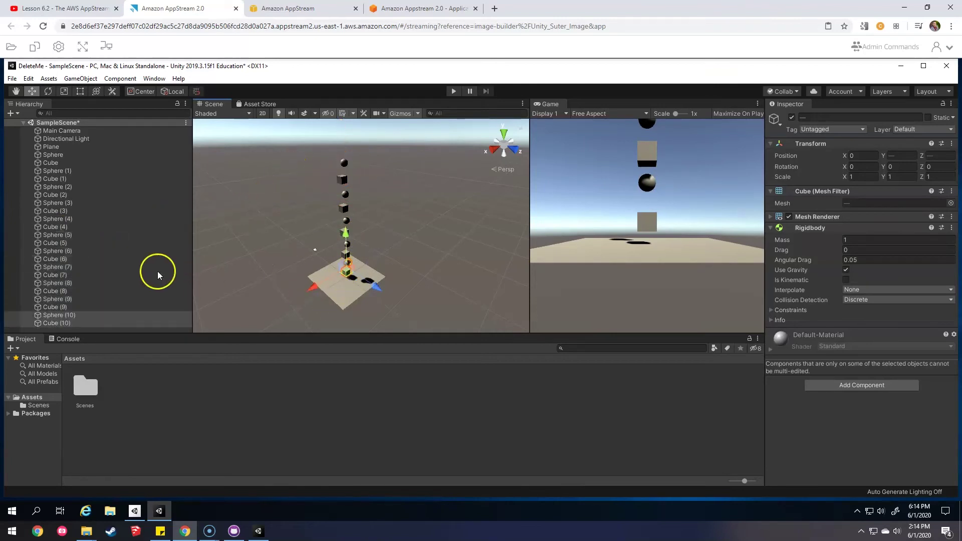
Step: Lift Cube (4) through Cube (10) higher to leave a gap, then play the scene
shift+click(58, 228)
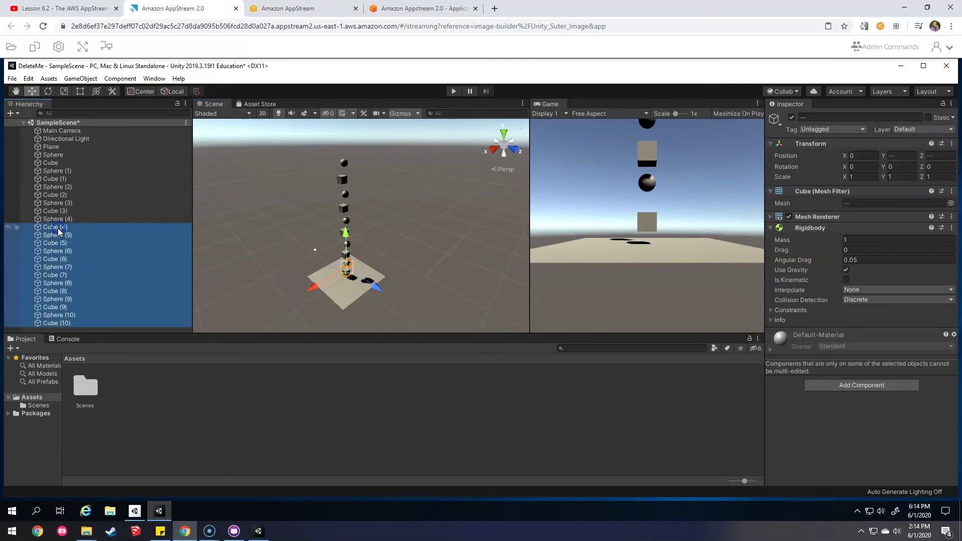
drag(344, 194, 343, 183)
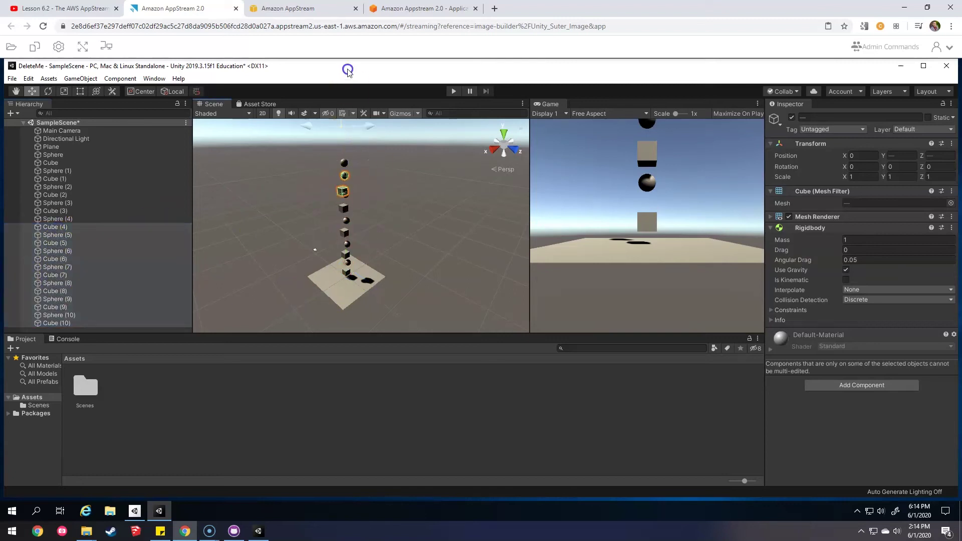
click(341, 151)
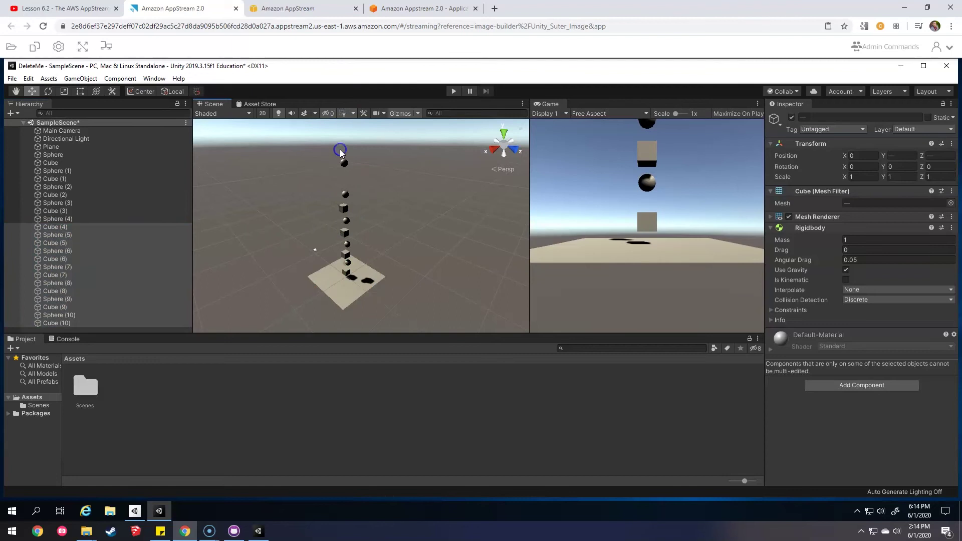
click(453, 91)
Step: Watch the physics test in the Game view, then open the scene of blue and red eggs
click(609, 192)
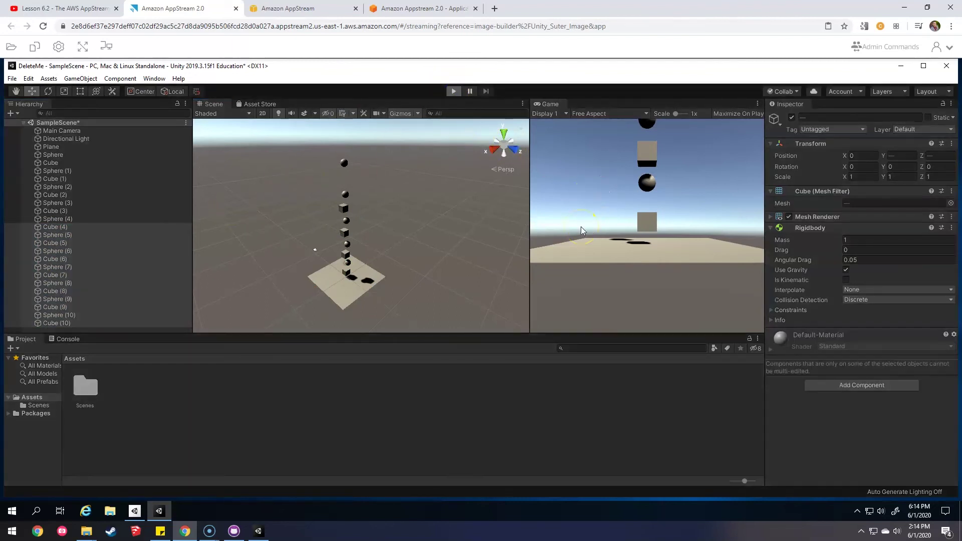
click(583, 245)
click(493, 232)
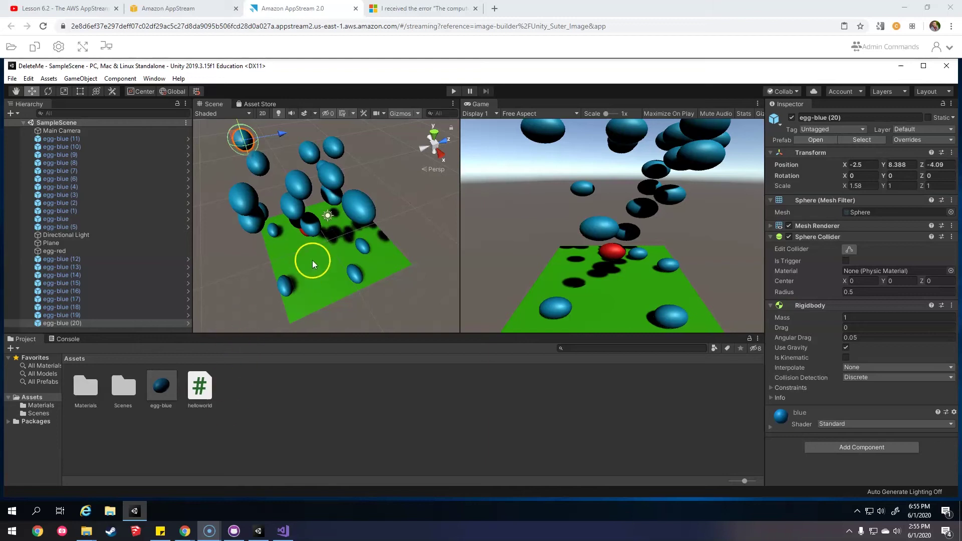
click(889, 47)
click(452, 92)
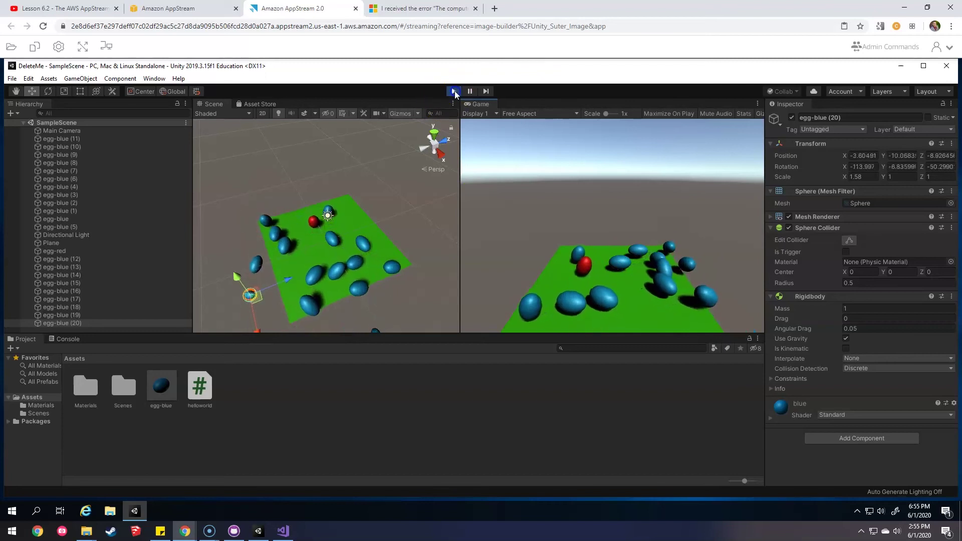
key(ctrl+p)
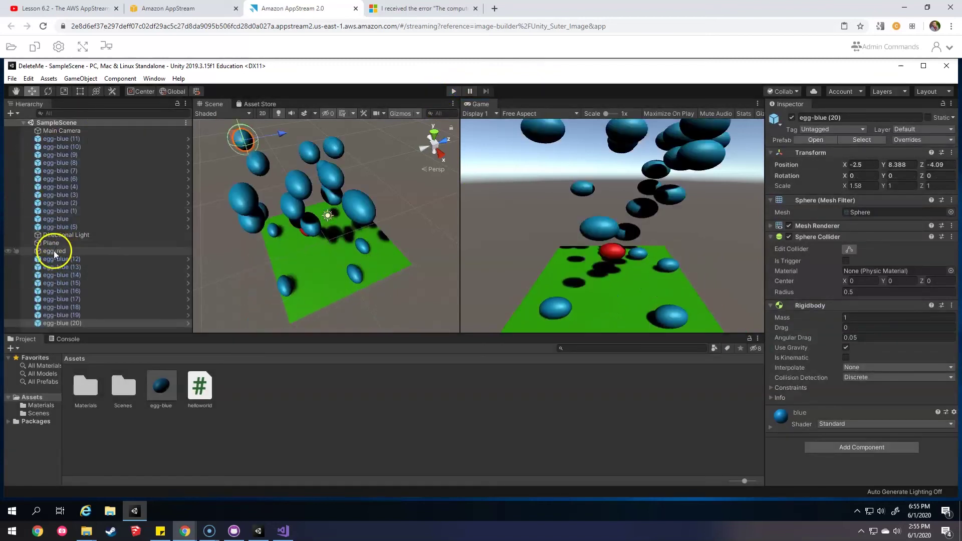
Step: Select egg-red and start adding a new script component named helloworld2
click(54, 251)
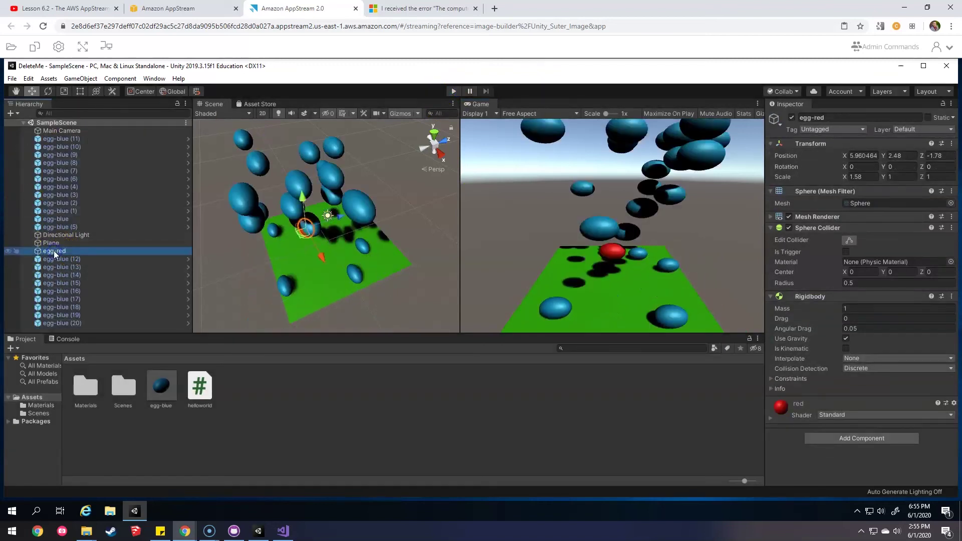
click(841, 437)
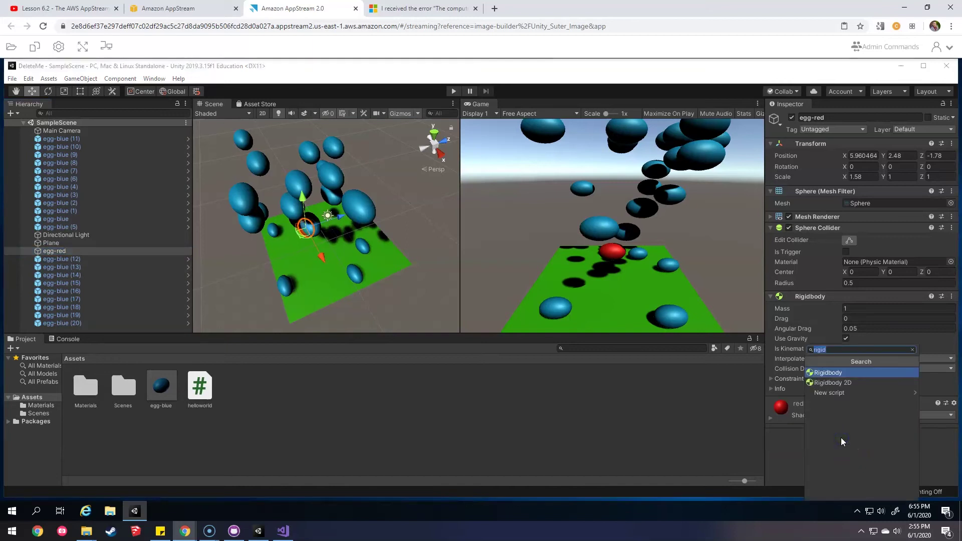
text(hellowo)
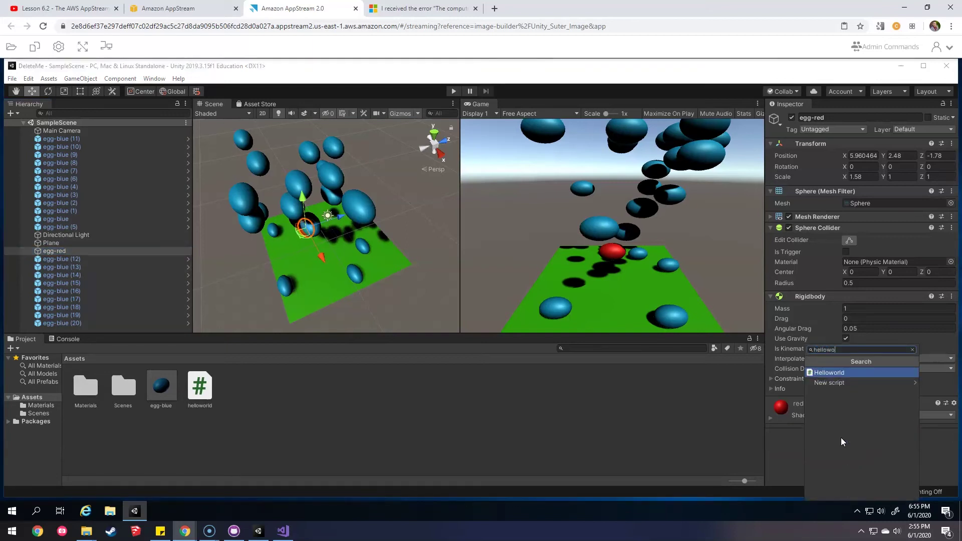
text(rld2)
key(Return)
click(846, 492)
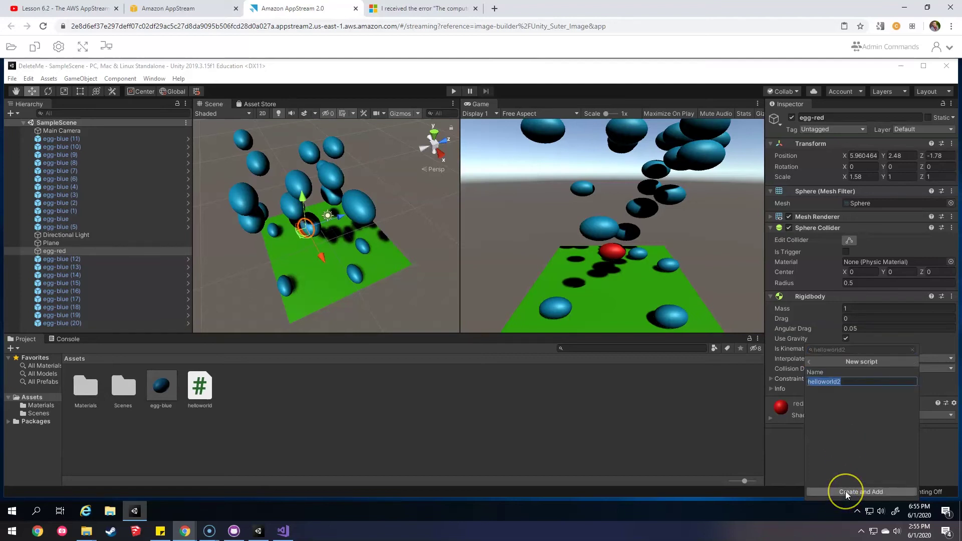
Step: Correct the script name to HelloWorld2 and create and attach it
drag(807, 391, 826, 382)
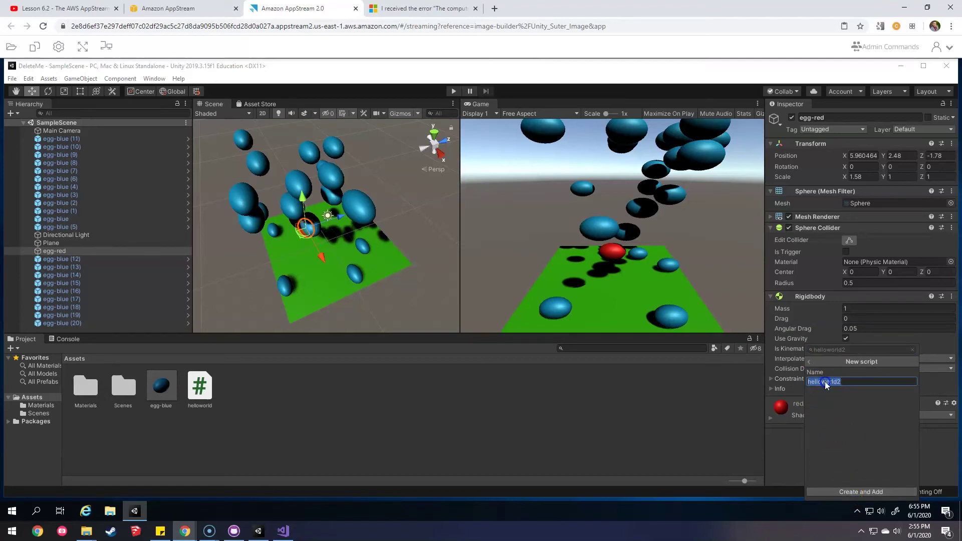
key(BackSpace)
text(W)
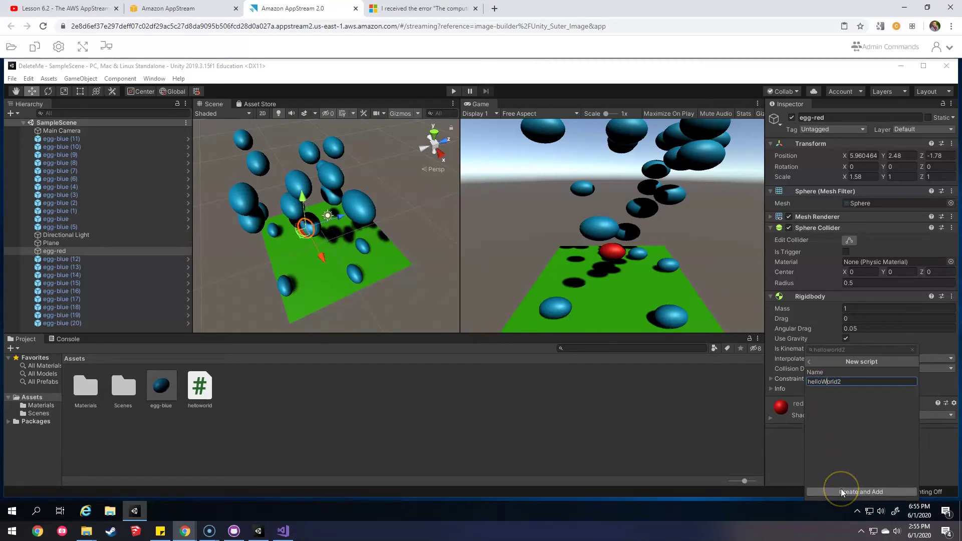
click(807, 381)
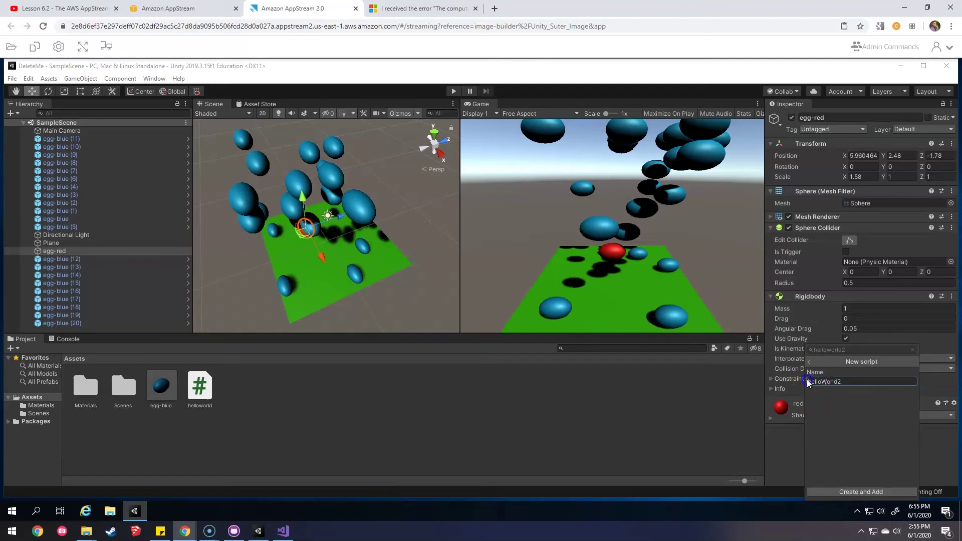
key(ctrl+a)
key(BackSpace)
text(HelloWorld2)
key(Return)
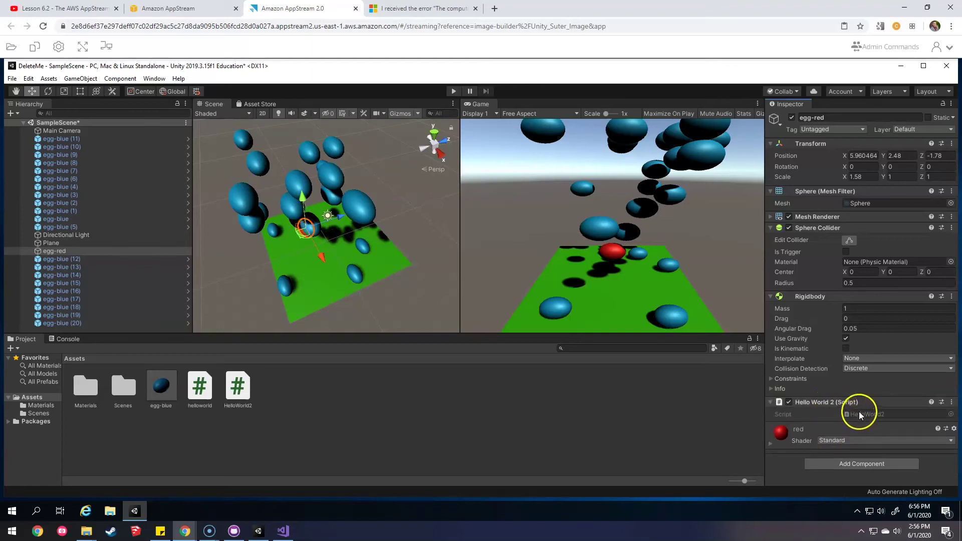
Step: Open HelloWorld2.cs in Visual Studio, skipping sign-in, and log 'Hello, Cloud World!' from Start
double_click(858, 413)
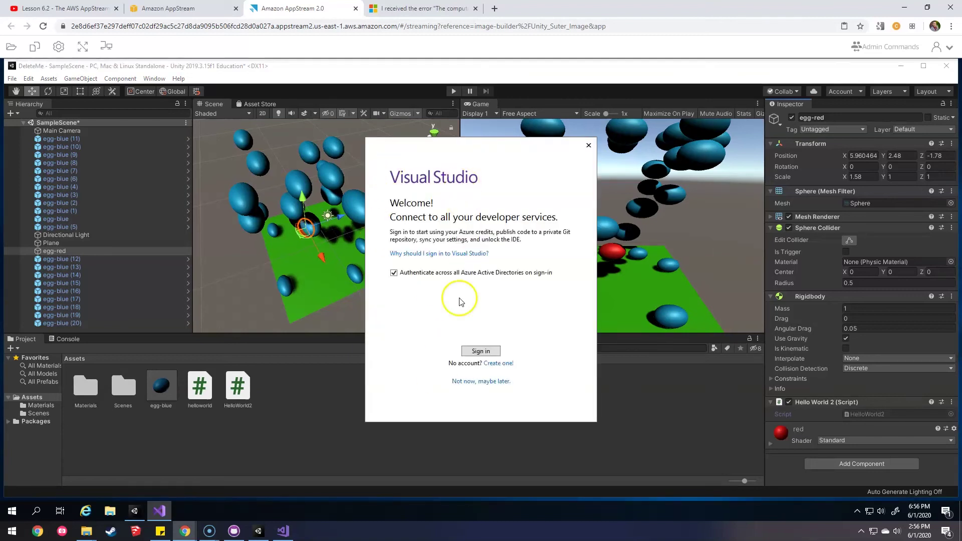
click(481, 382)
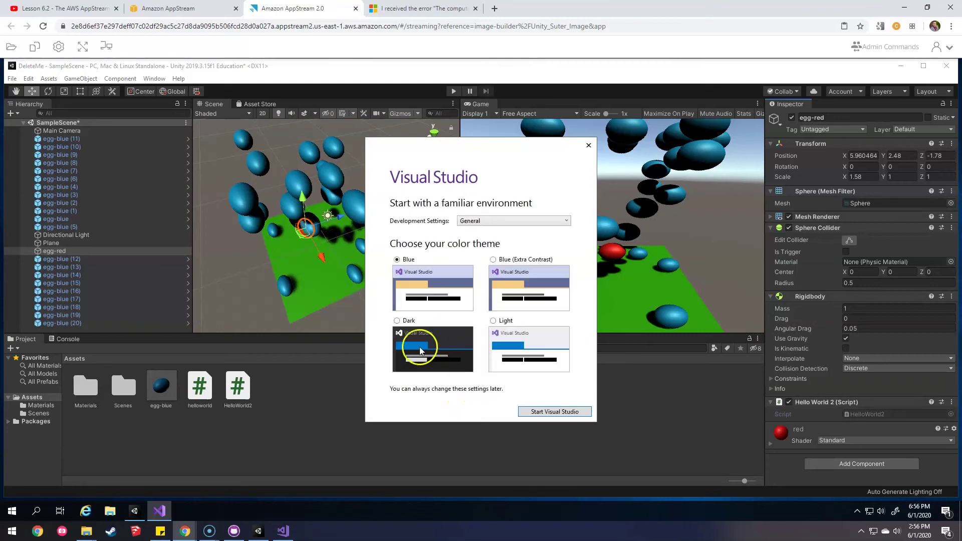
click(548, 412)
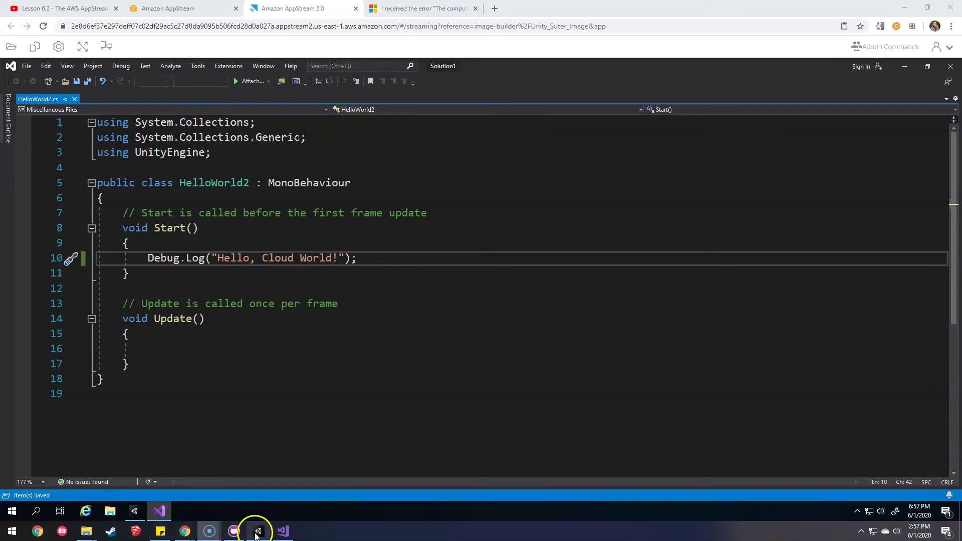
Step: Return to Unity, show the Console and play the scene to see 'Hello, Cloud World!'
mouse_move(257, 533)
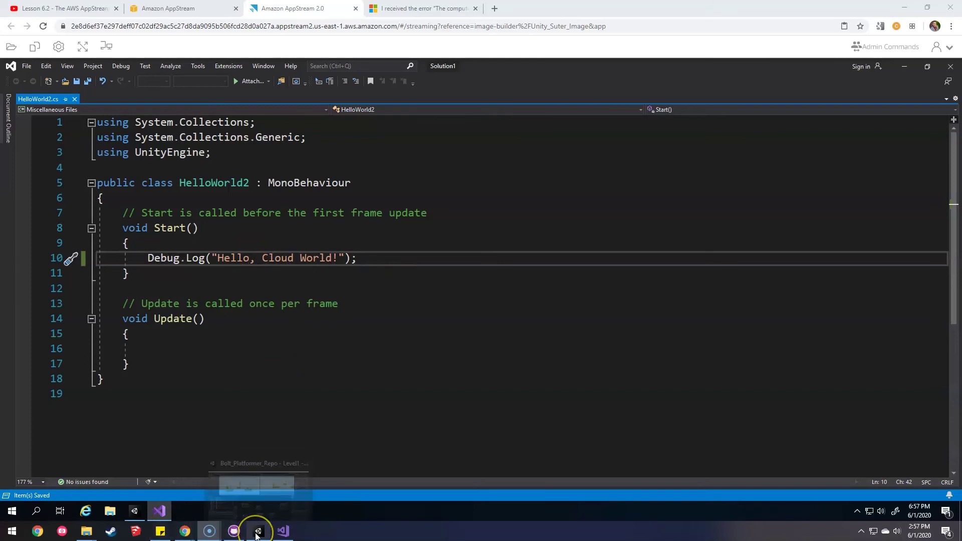
click(135, 515)
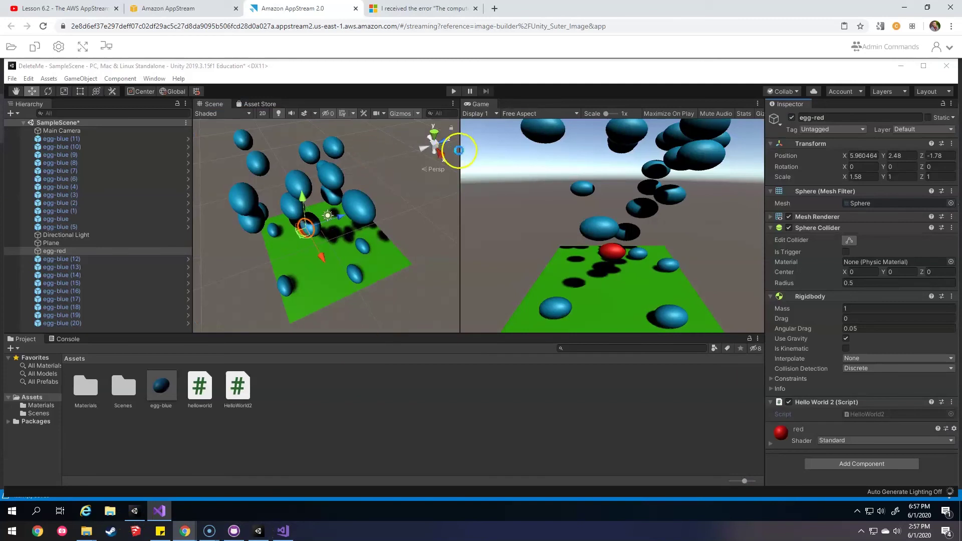
click(62, 339)
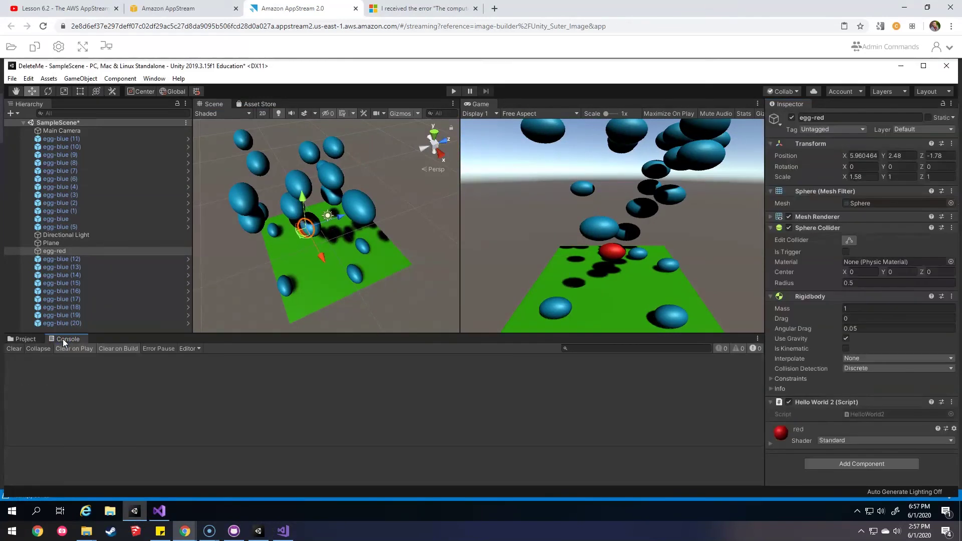
click(453, 89)
click(431, 176)
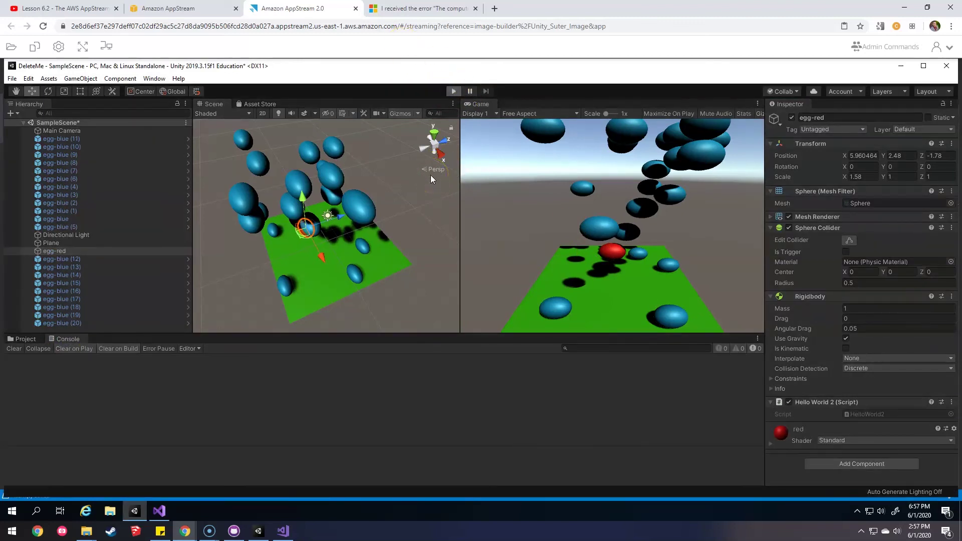
click(109, 336)
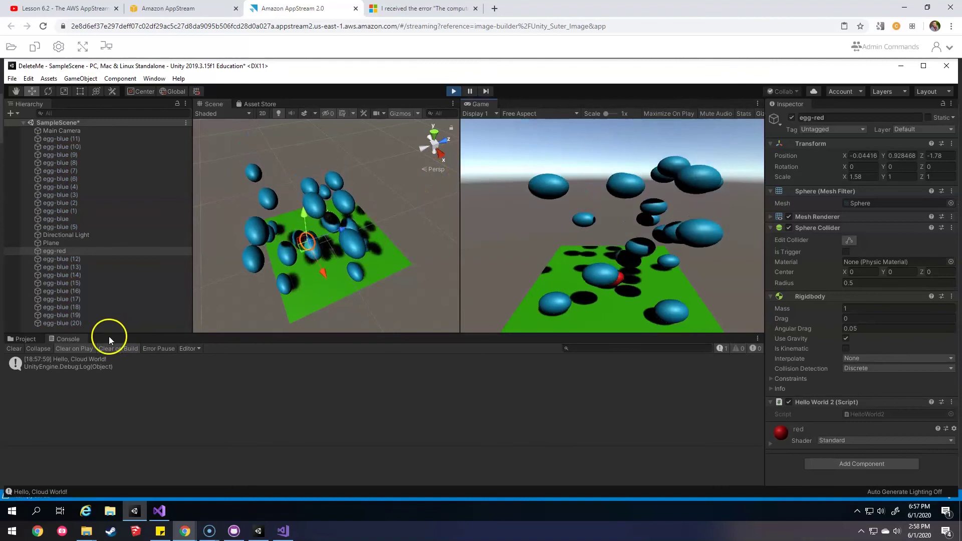
Step: Stop play mode and save the scene with Ctrl+S
click(454, 91)
click(488, 182)
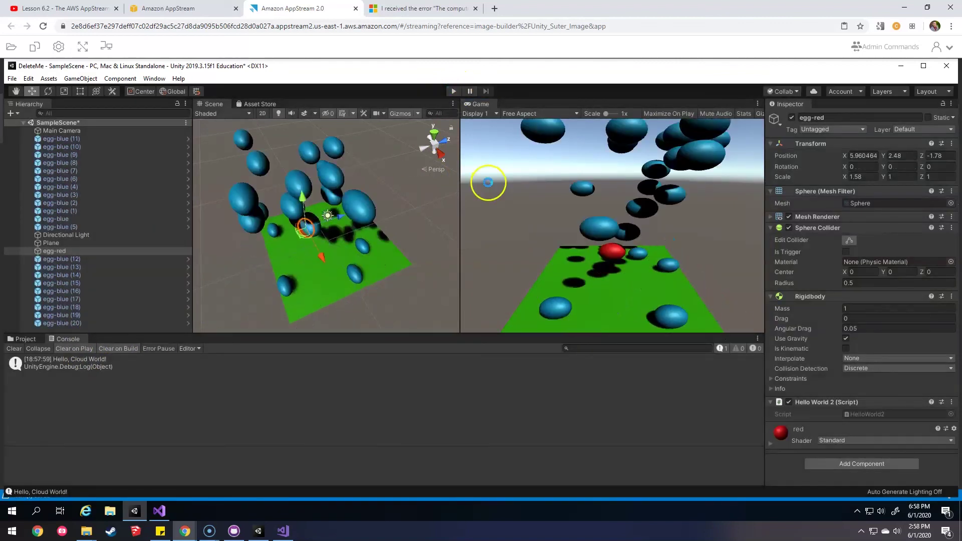
key(ctrl+s)
click(3, 63)
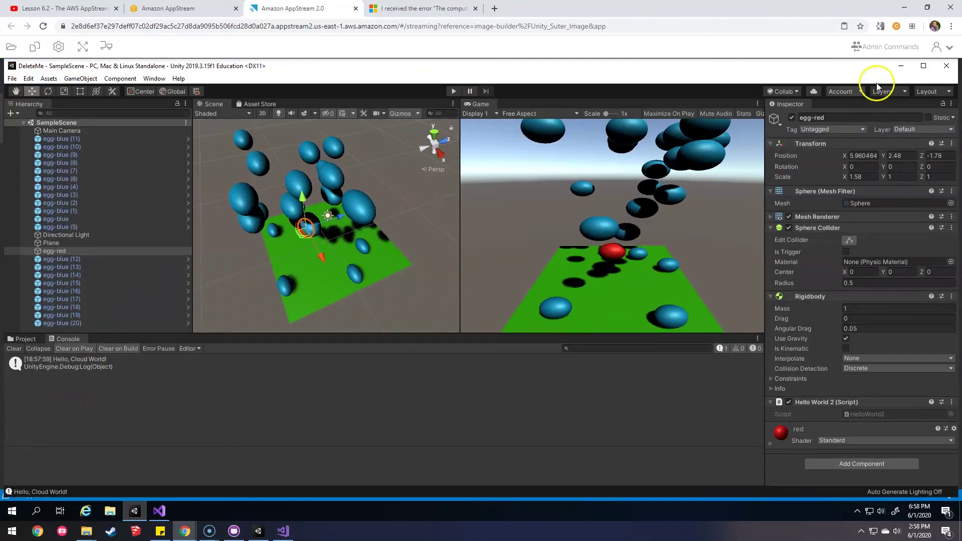
Step: Choose Switch User from the AppStream Admin Commands menu
click(884, 47)
click(832, 67)
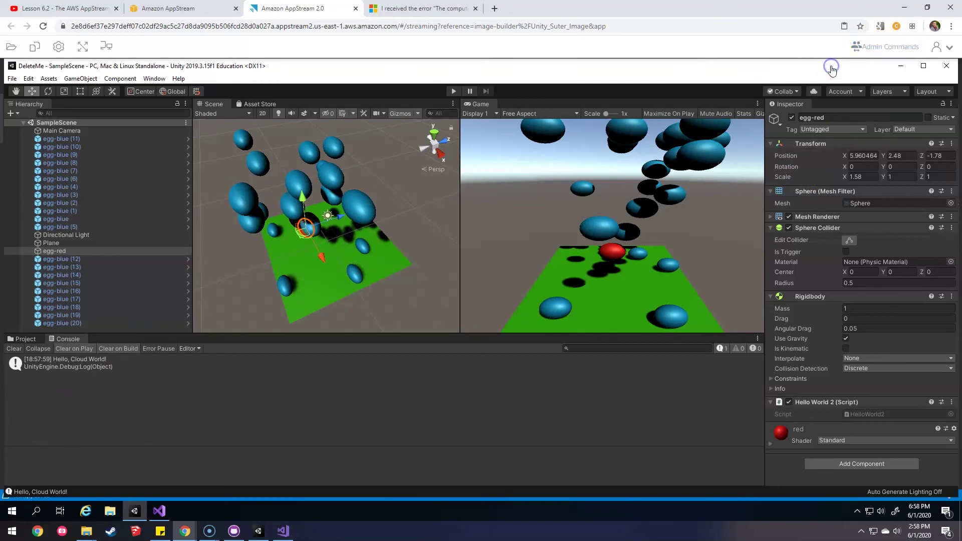